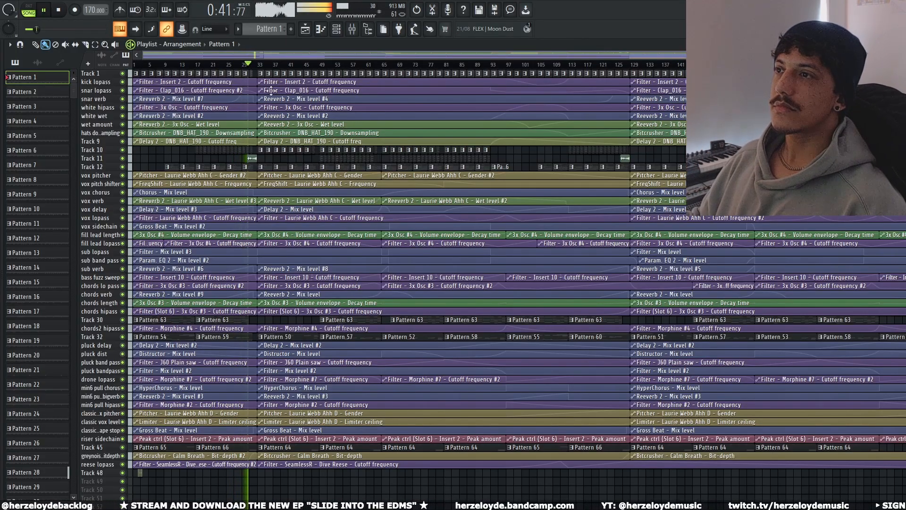
# Step: Stop the song playback and place the playhead at bar 33 of the arrangement
pyautogui.scroll(3, 267, 66)
pyautogui.scroll(1, 270, 69)
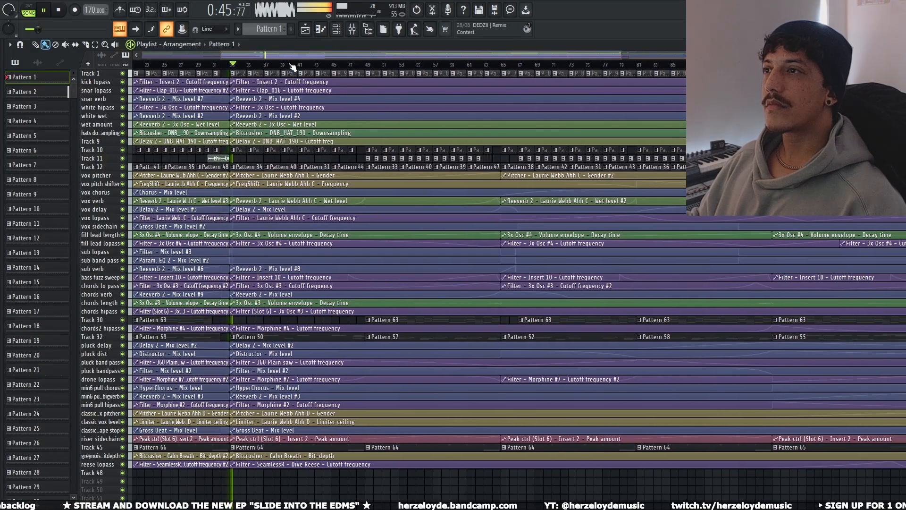
pyautogui.scroll(1, 292, 66)
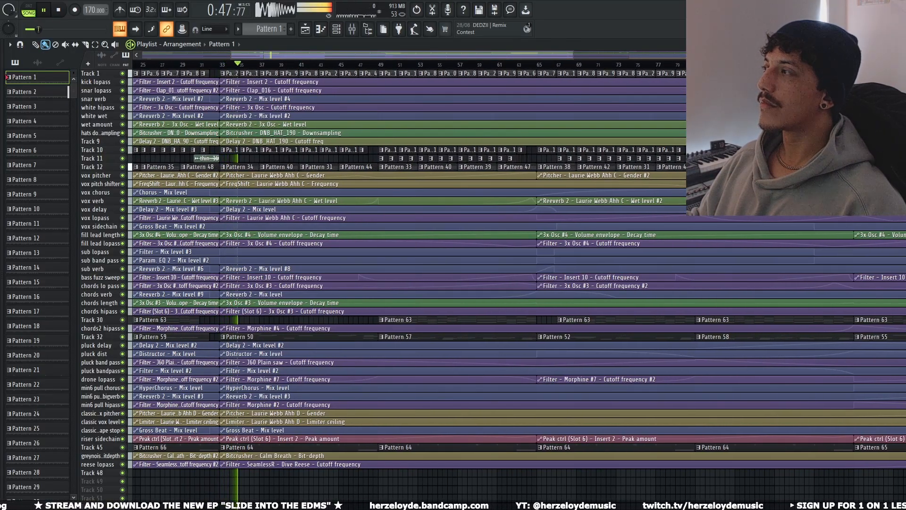
pyautogui.scroll(2, 678, 201)
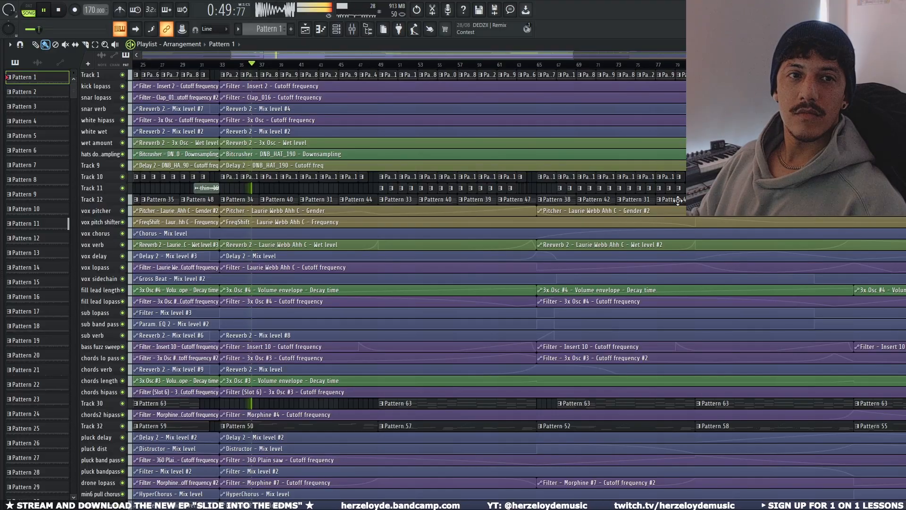
pyautogui.click(59, 13)
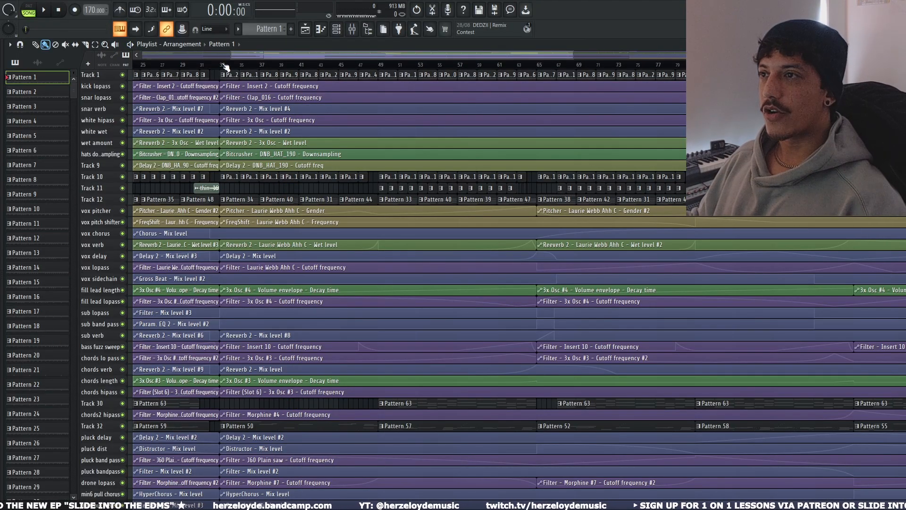
pyautogui.click(220, 65)
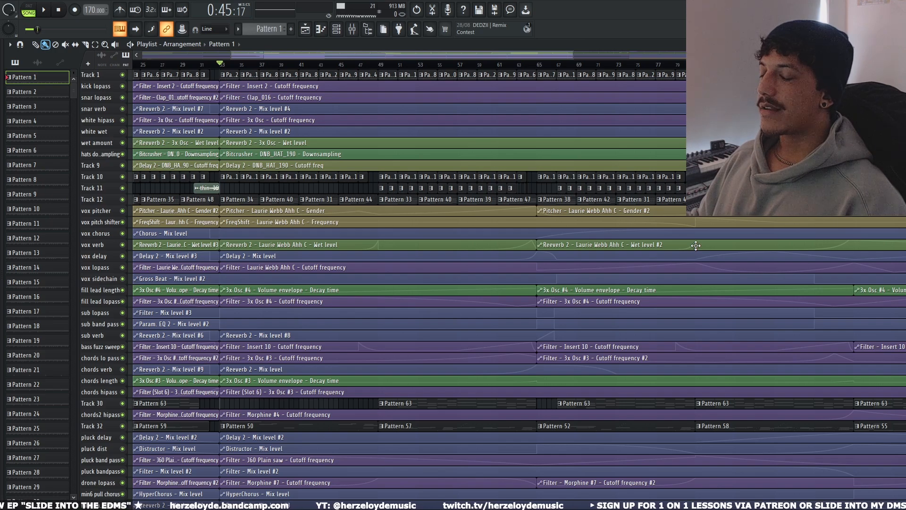
# Step: Open the channel rack and position its window over the playlist with the DNB drum channels in view
pyautogui.scroll(-15, 29, 297)
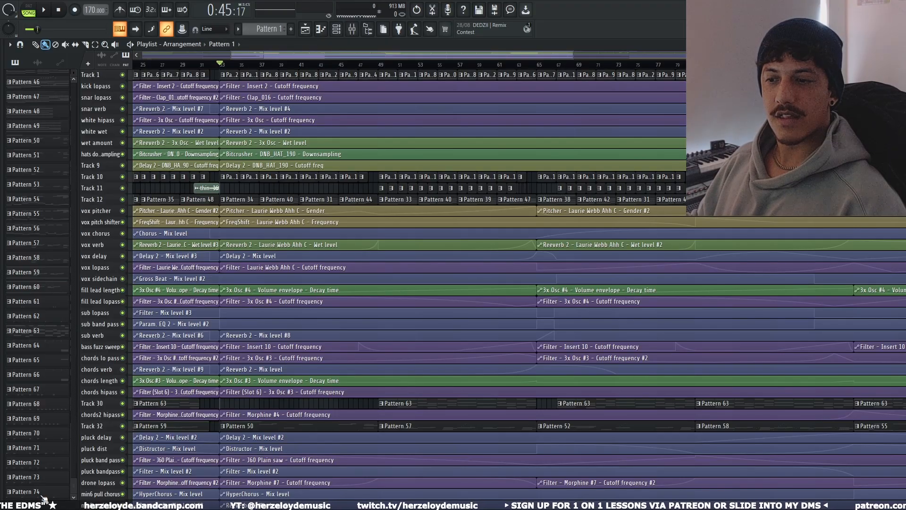
pyautogui.scroll(15, 40, 283)
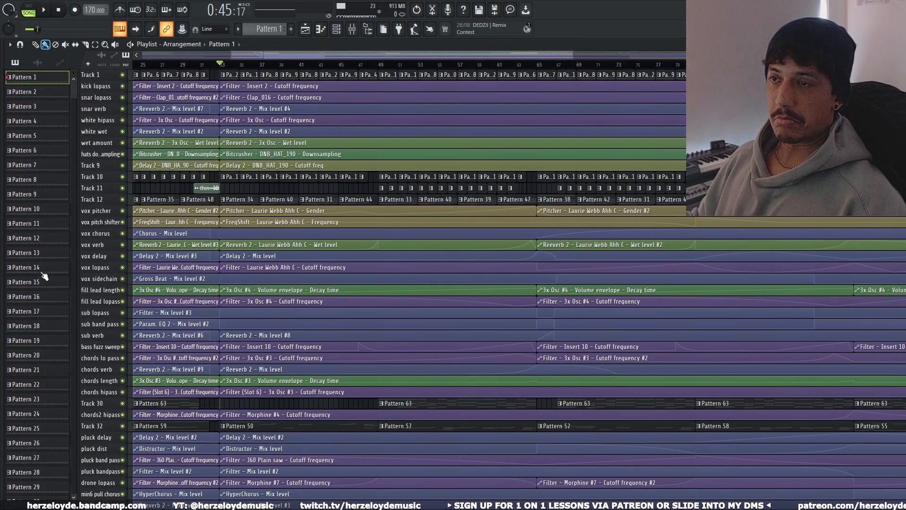
pyautogui.click(351, 30)
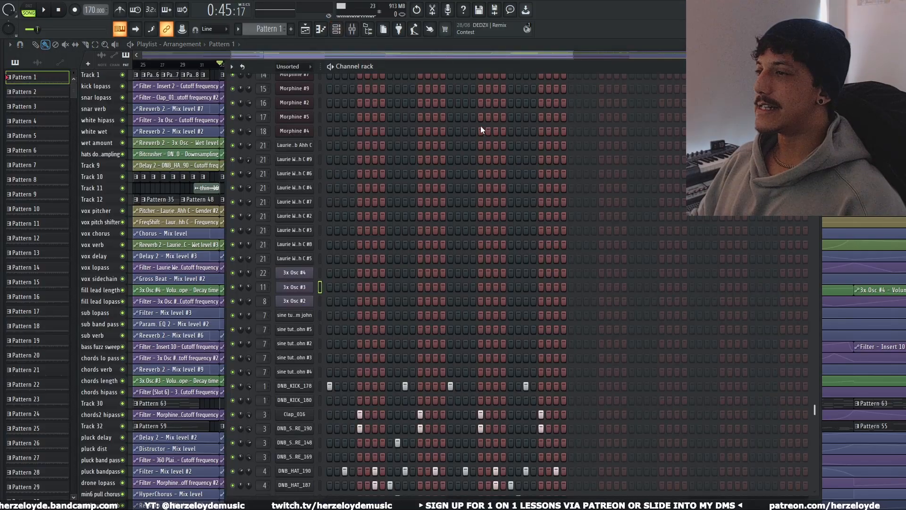
pyautogui.moveTo(442, 64); pyautogui.dragTo(434, 100)
pyautogui.scroll(-5, 441, 253)
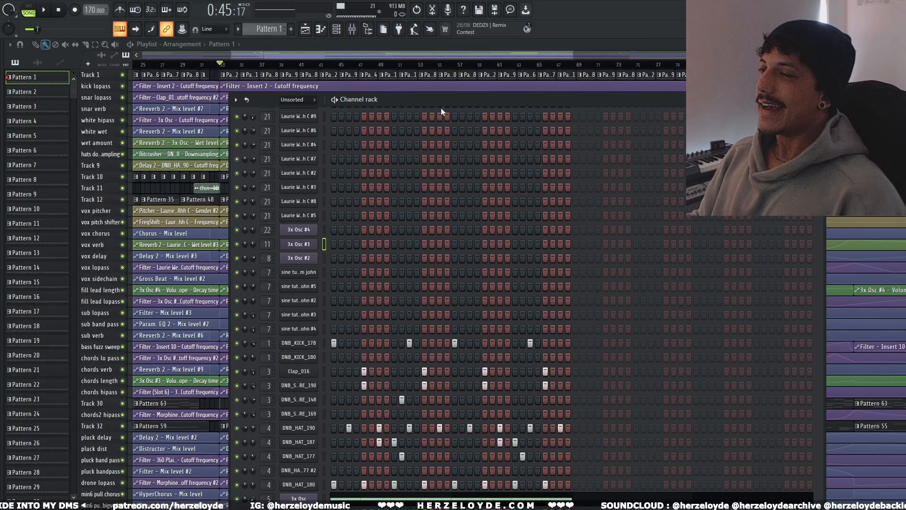
pyautogui.moveTo(397, 98); pyautogui.dragTo(389, 88)
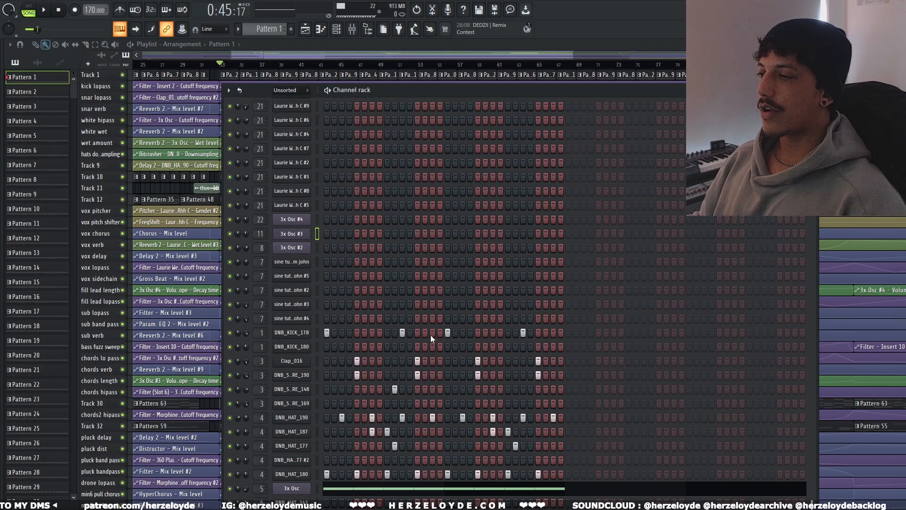
# Step: Audition the drum loop of Pattern 1 in pattern mode, restarting its playback
pyautogui.press('space')
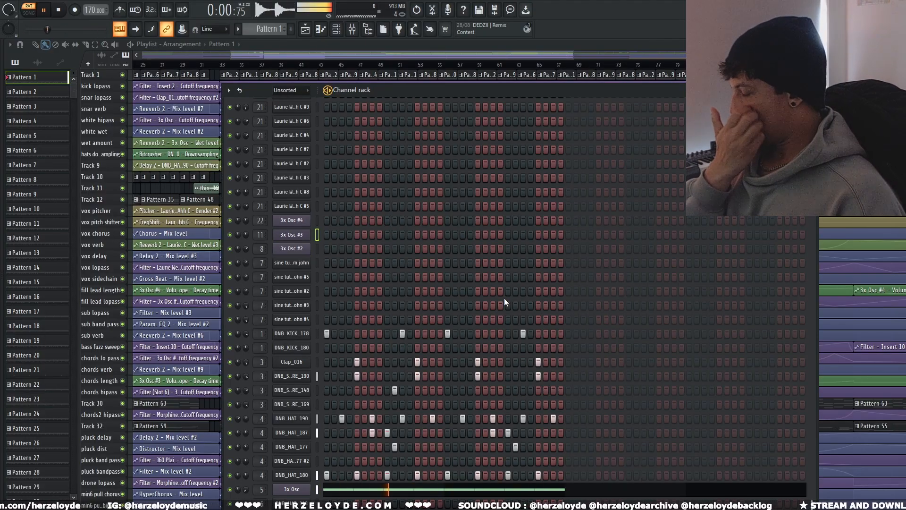
pyautogui.press('space')
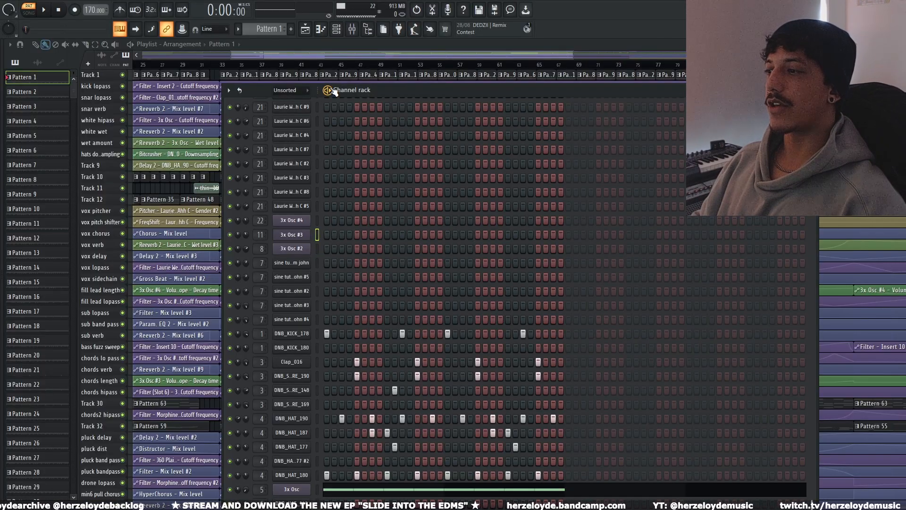
pyautogui.press('space')
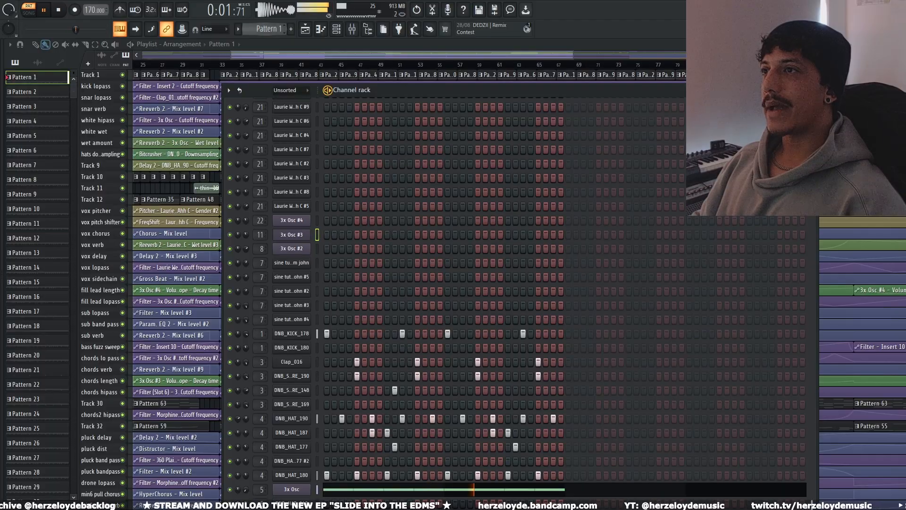
# Step: Step through Patterns 2 to 19 during playback to compare their kick, snare and hat sequences
pyautogui.scroll(-1, 261, 29)
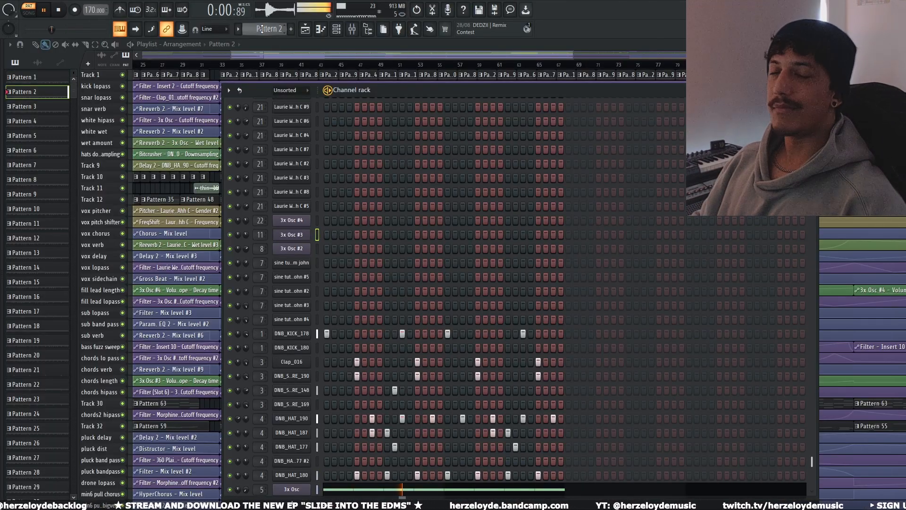
pyautogui.scroll(-1, 262, 29)
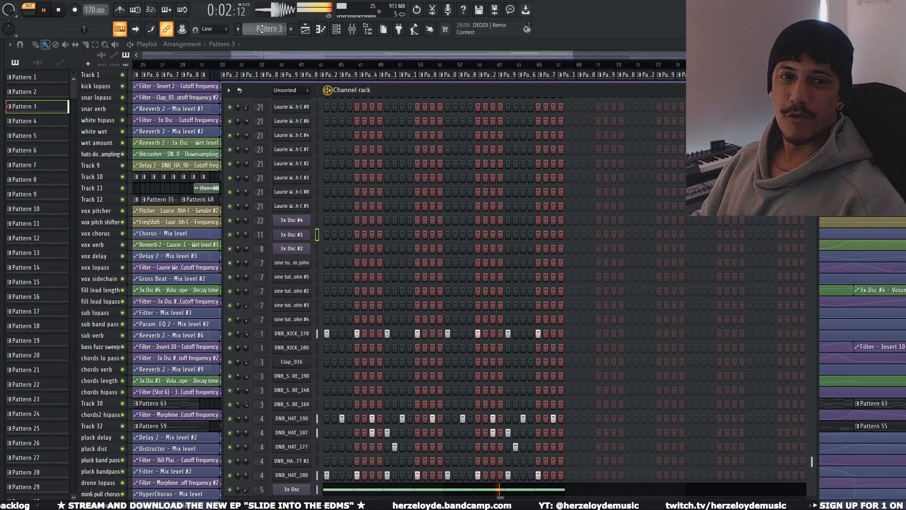
pyautogui.scroll(-1, 262, 29)
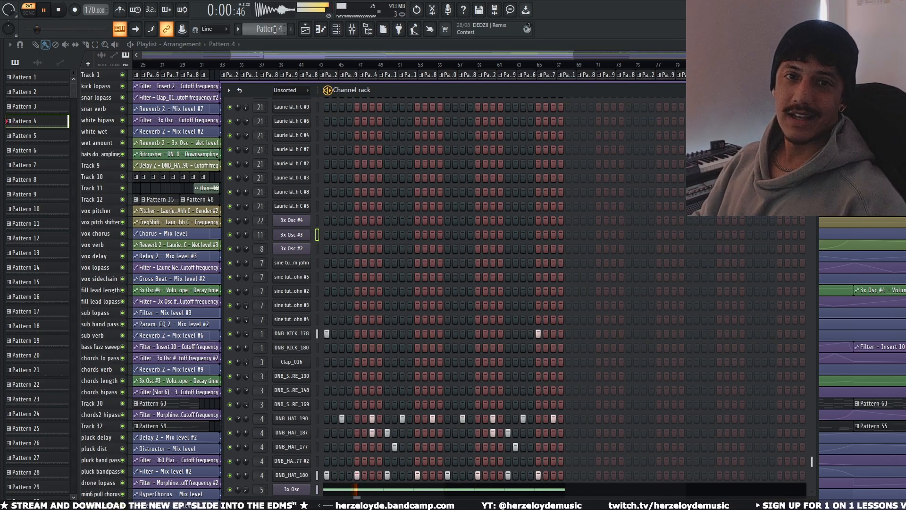
pyautogui.scroll(-2, 276, 30)
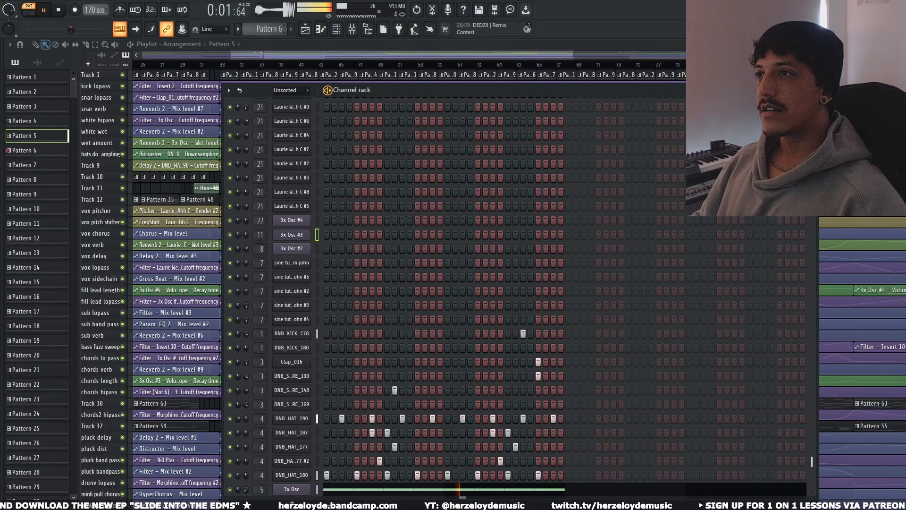
pyautogui.scroll(-1, 267, 28)
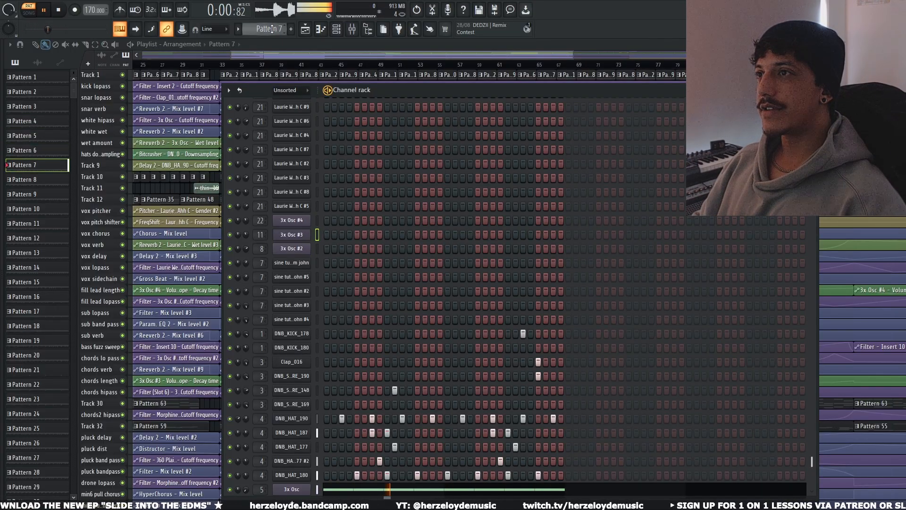
pyautogui.scroll(-1, 272, 29)
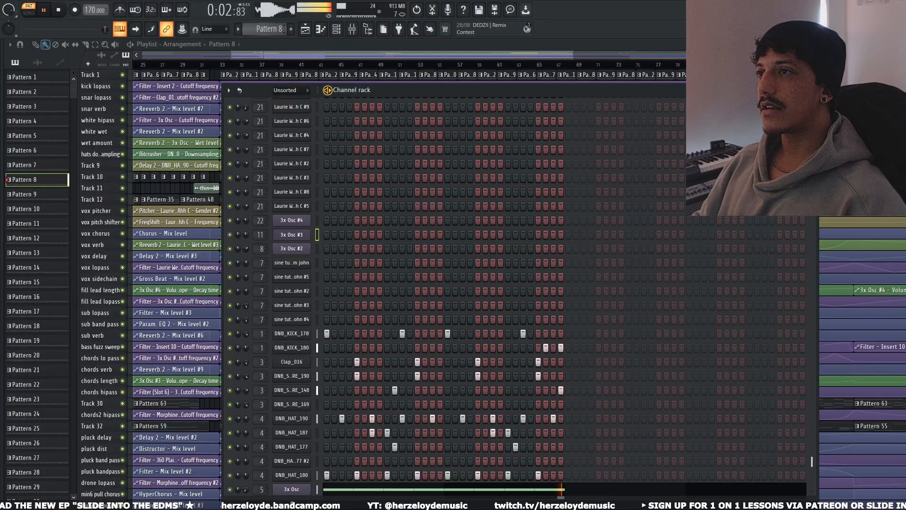
pyautogui.scroll(-2, 271, 29)
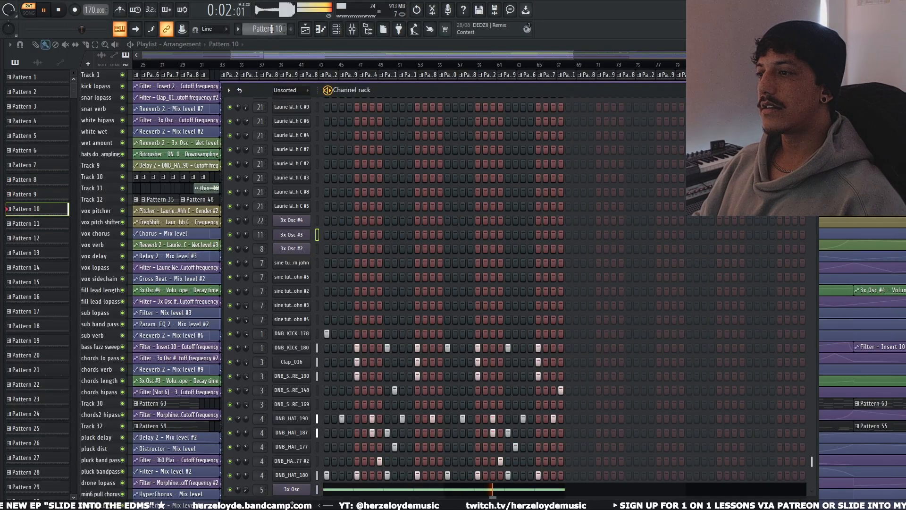
pyautogui.scroll(-1, 271, 29)
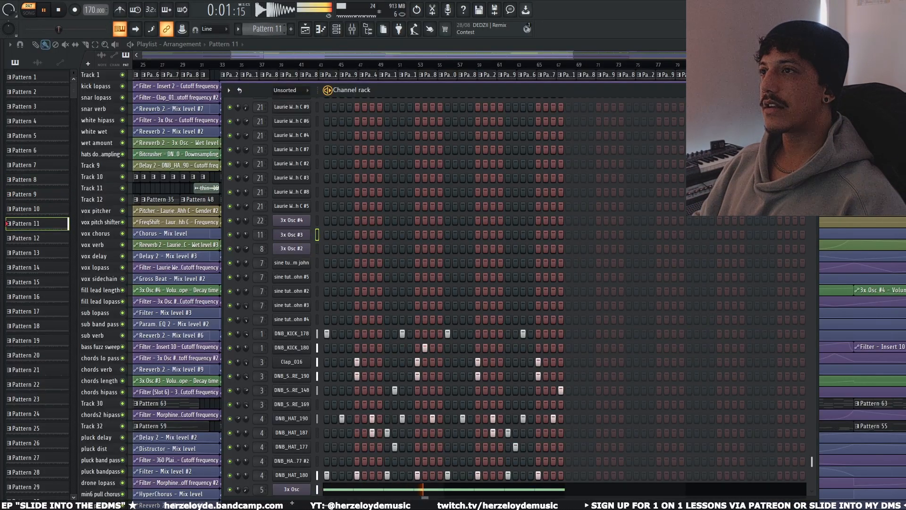
pyautogui.scroll(-2, 268, 30)
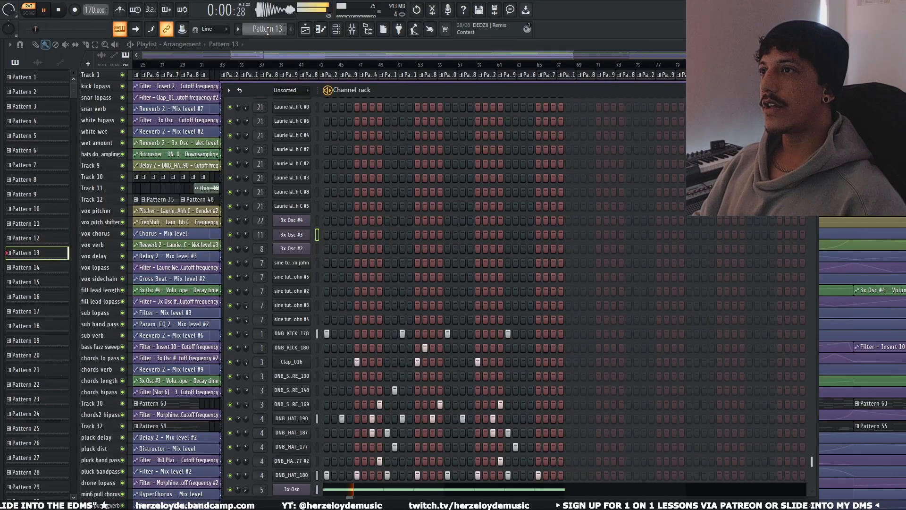
pyautogui.scroll(-2, 267, 30)
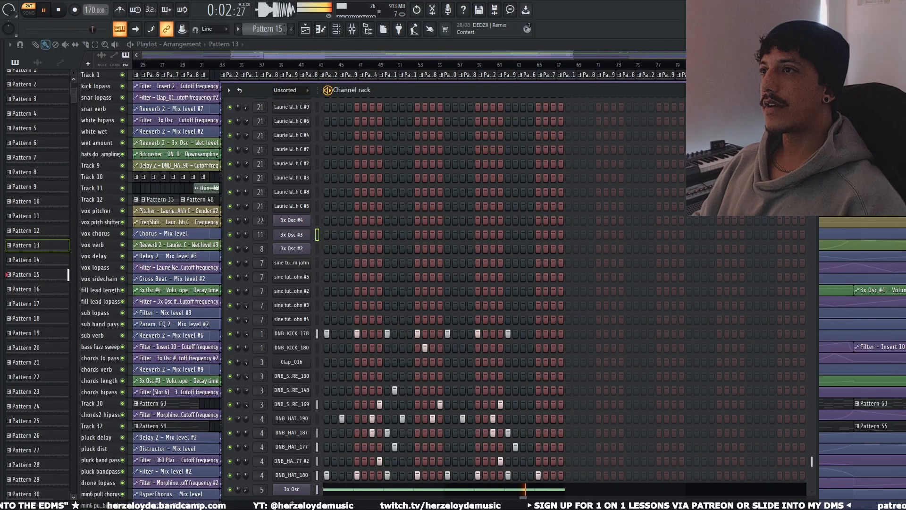
pyautogui.scroll(-1, 268, 29)
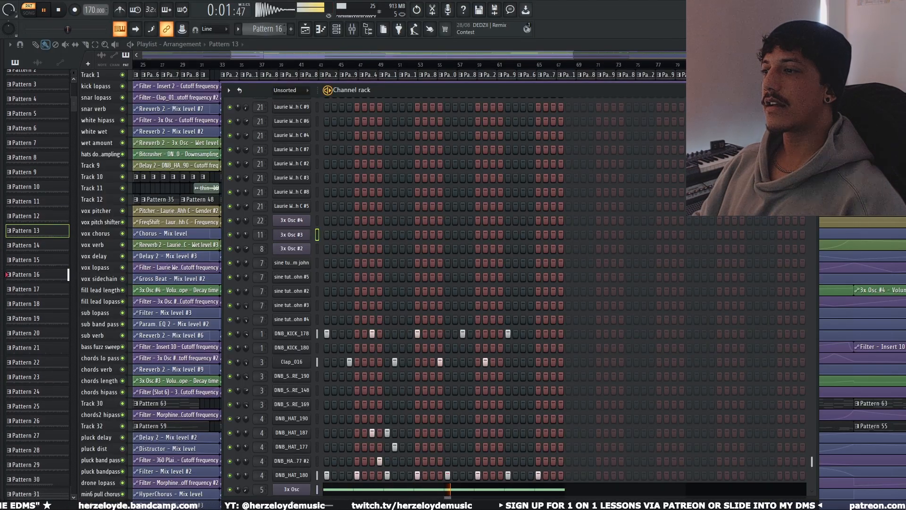
pyautogui.scroll(-3, 267, 30)
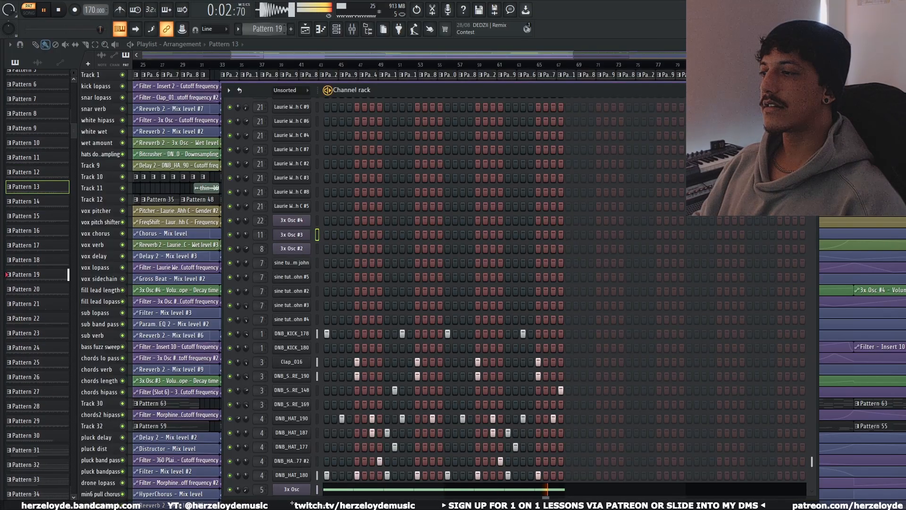
# Step: Audition Patterns 20 to 30 one after another, examining the clap, snare and DNB_KICK_180 sequences in each
pyautogui.press('KP_Add')
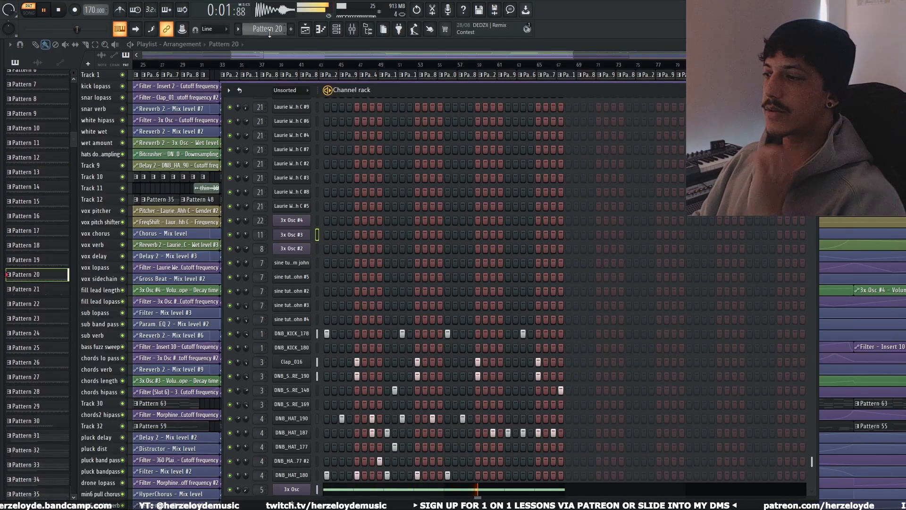
pyautogui.press('KP_Add')
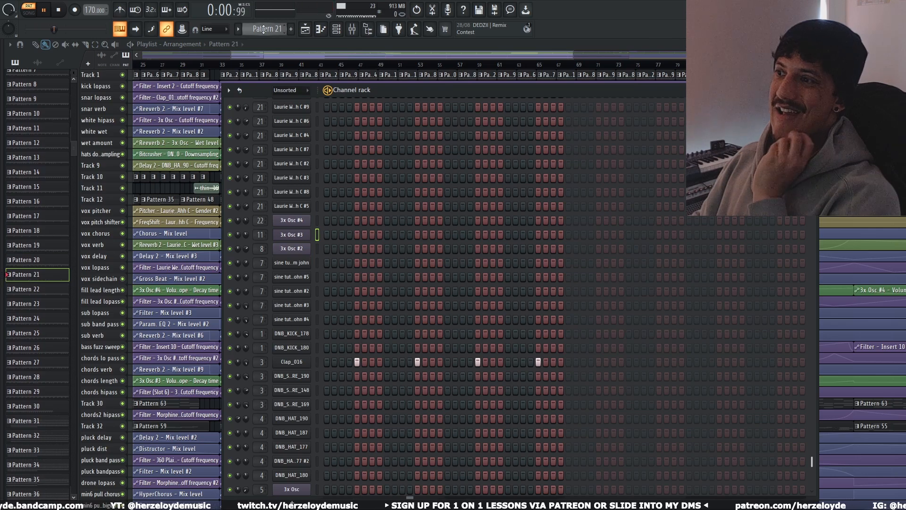
pyautogui.press('KP_Add')
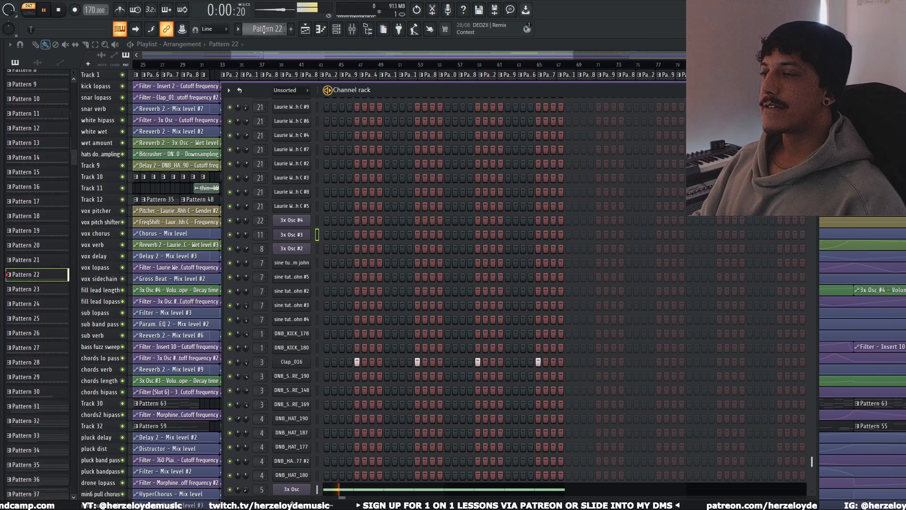
pyautogui.press('KP_Add')
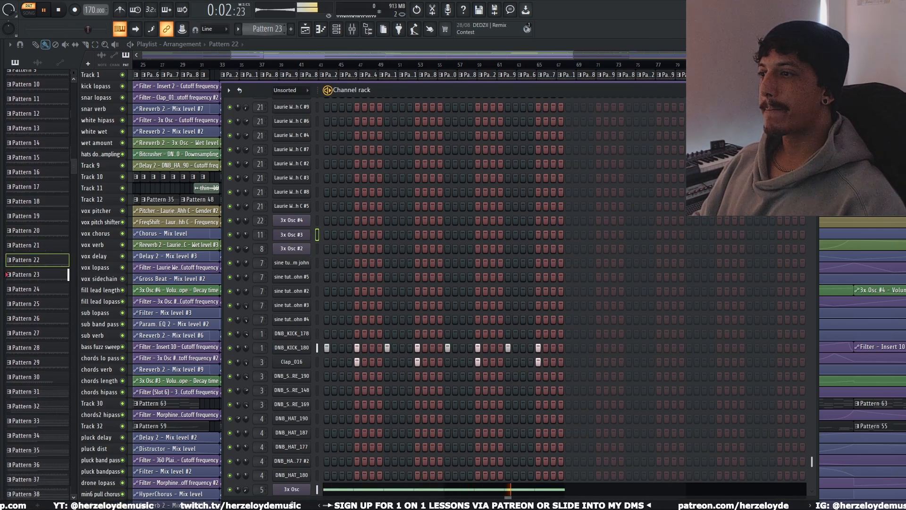
pyautogui.press('KP_Add')
pyautogui.press('KP_Add')
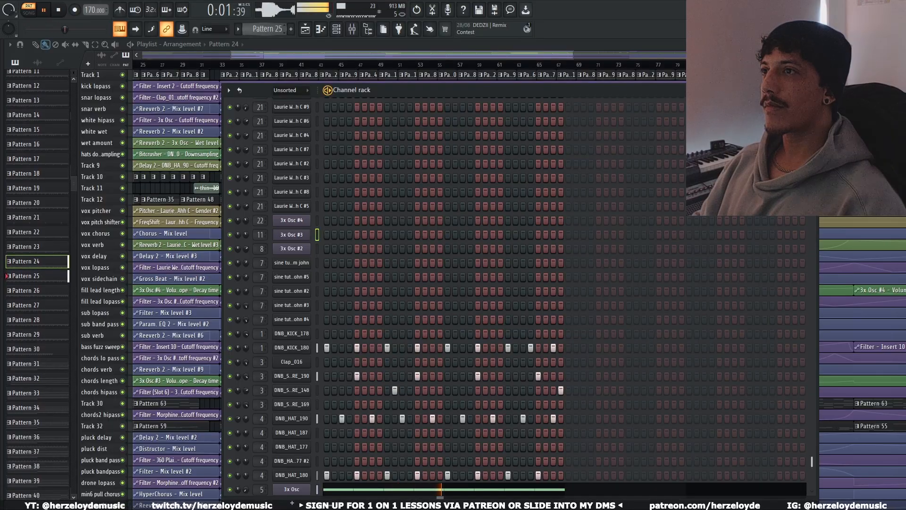
pyautogui.press('KP_Add')
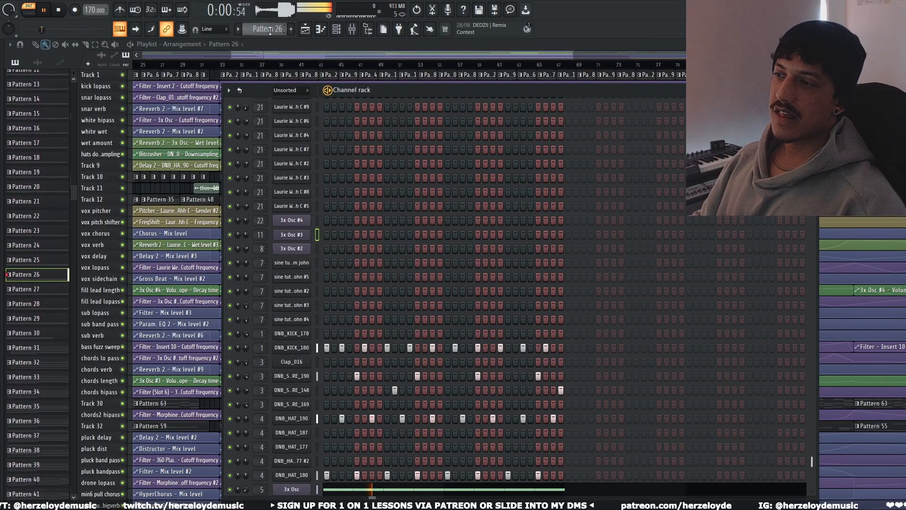
pyautogui.press('KP_Add')
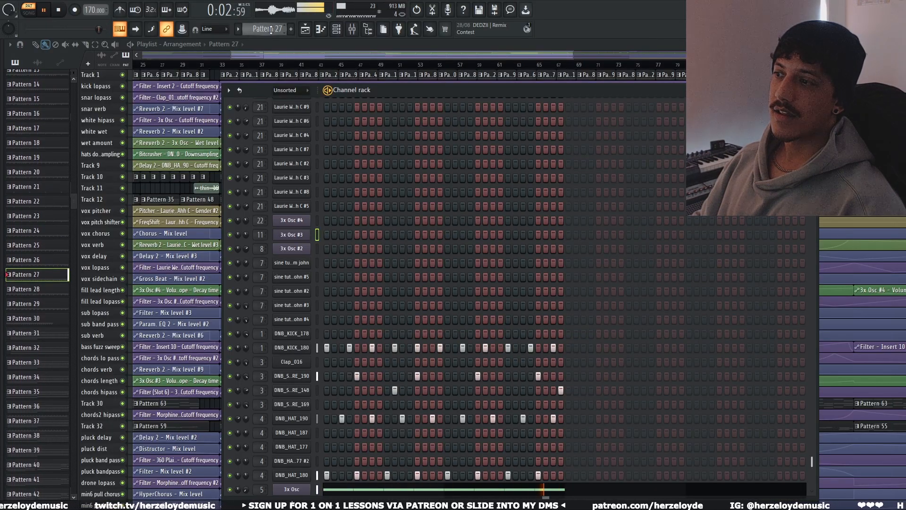
pyautogui.press('KP_Add')
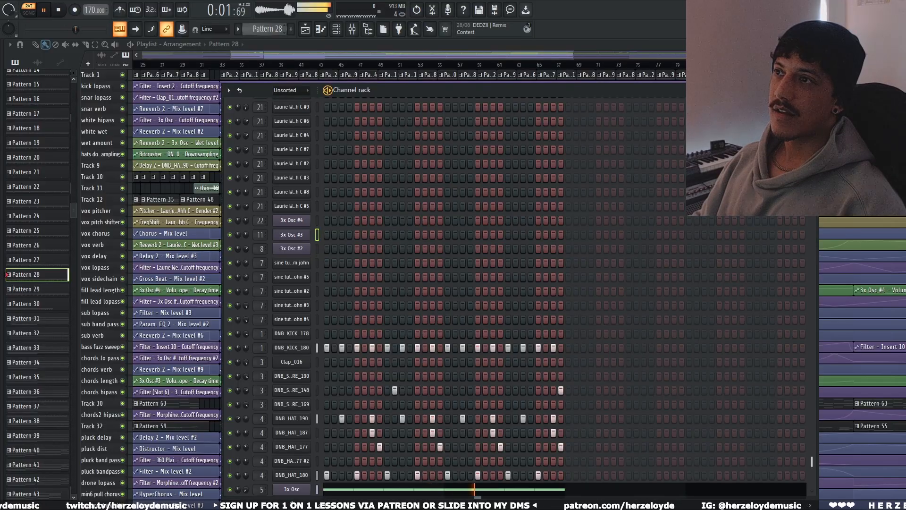
pyautogui.press('KP_Add')
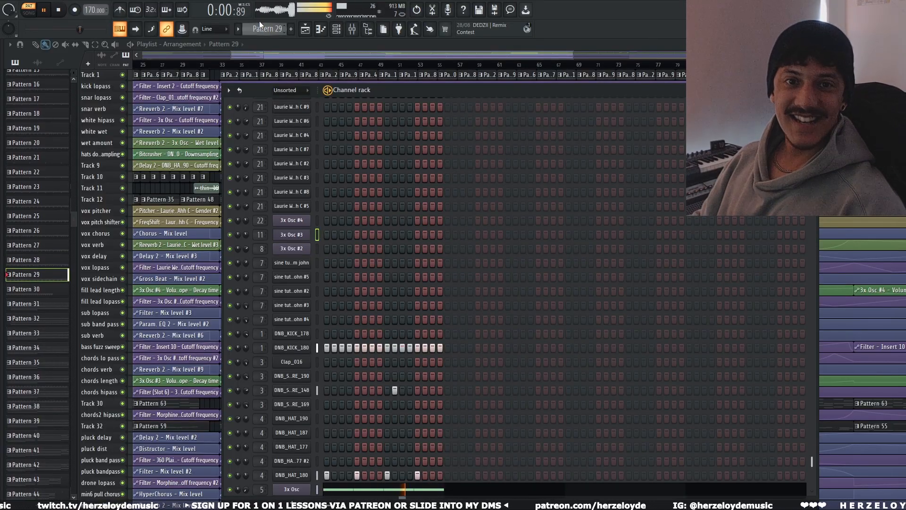
pyautogui.press('KP_Add')
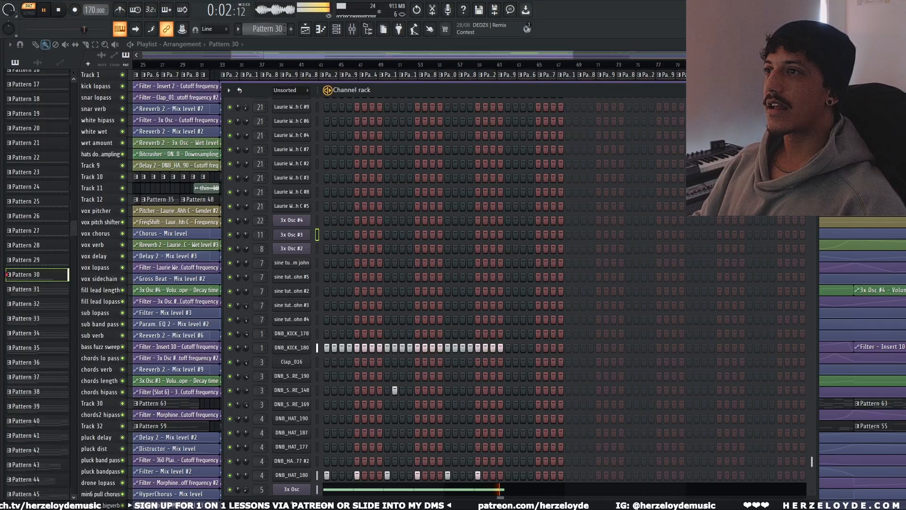
# Step: Switch to Pattern 31, stop playback, and reposition the channel rack to show its vocal and 3x Osc channels
pyautogui.press('KP_Add')
pyautogui.press('space')
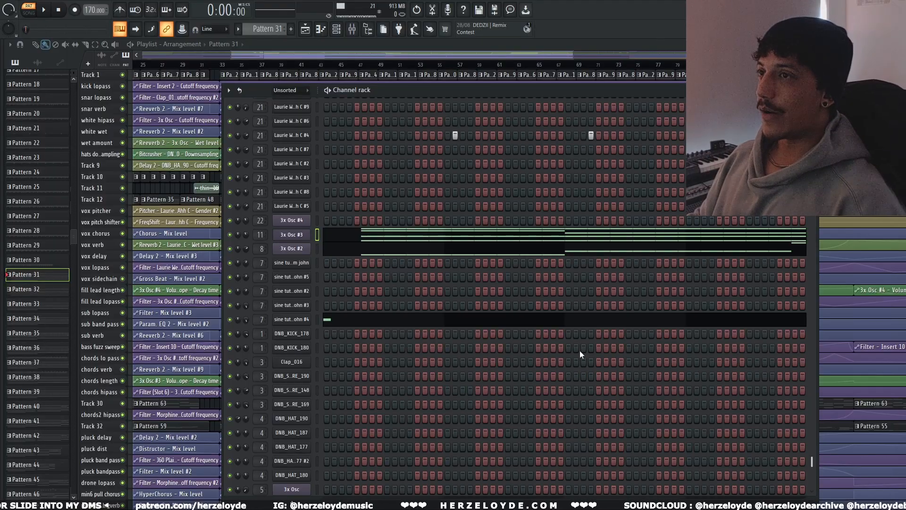
pyautogui.moveTo(490, 92); pyautogui.dragTo(474, 104)
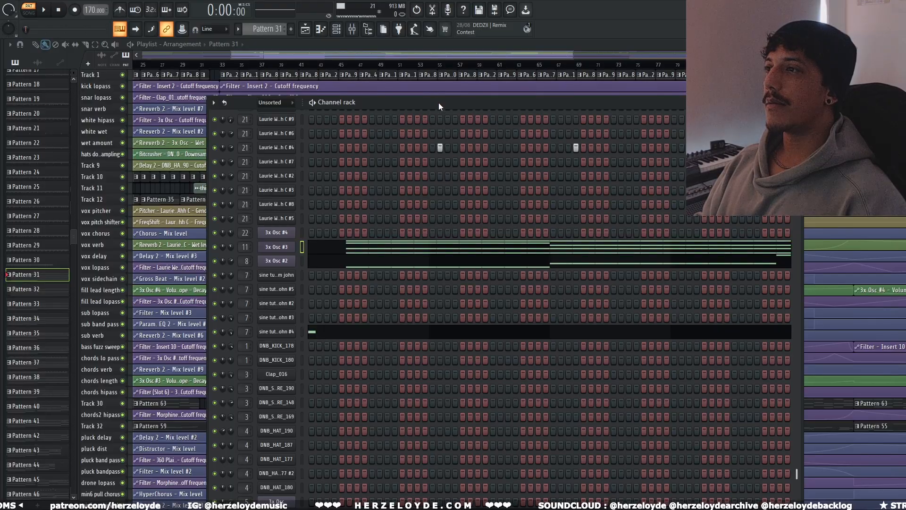
pyautogui.moveTo(437, 104); pyautogui.dragTo(429, 106)
pyautogui.scroll(4, 463, 299)
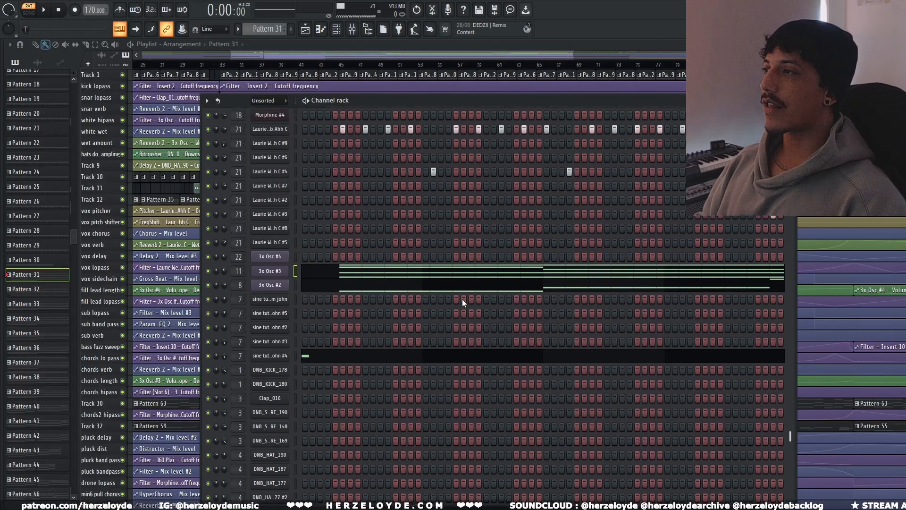
pyautogui.scroll(2, 462, 300)
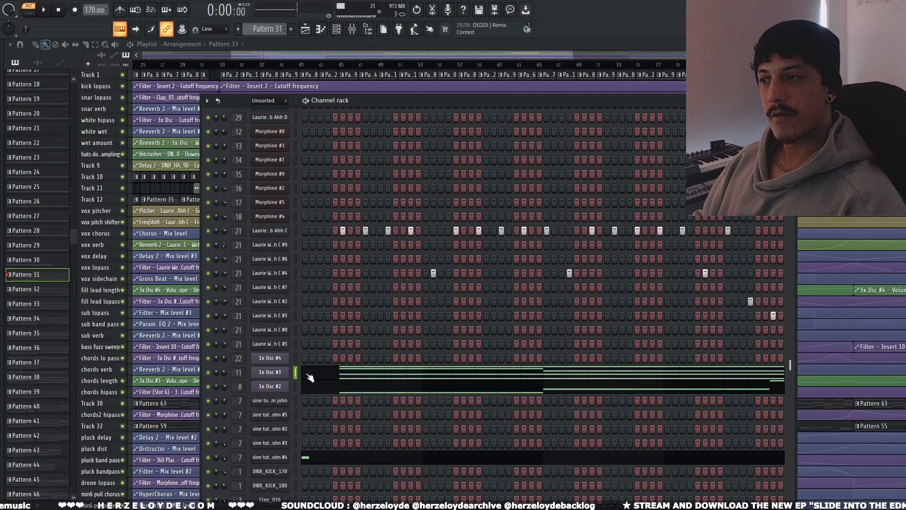
# Step: Inspect the oscillator settings of the 3x Osc #3 and 3x Osc #2 channels, closing each plugin window
pyautogui.click(285, 376)
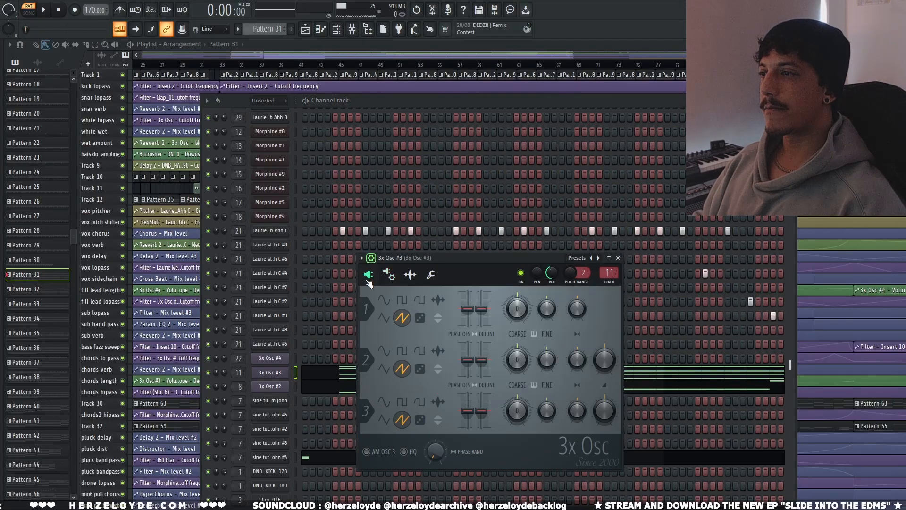
pyautogui.click(286, 373)
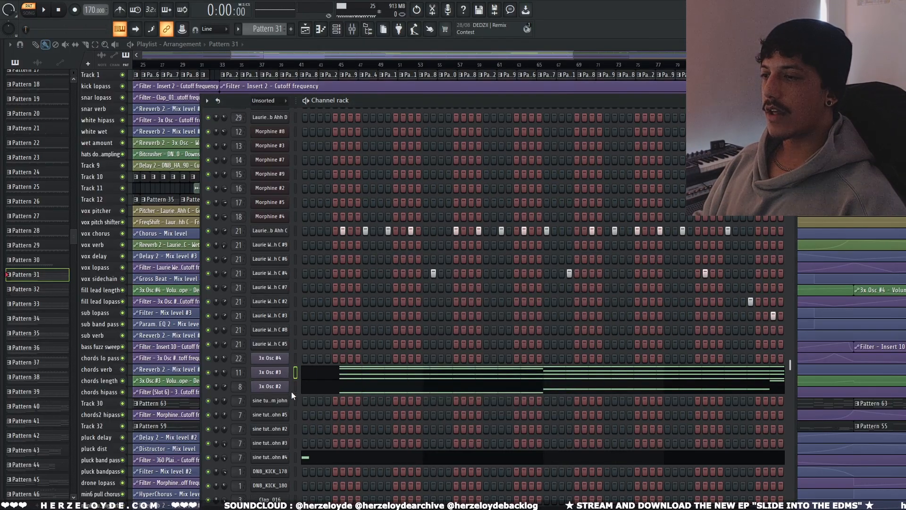
pyautogui.click(285, 387)
pyautogui.moveTo(754, 234); pyautogui.dragTo(601, 209)
pyautogui.click(533, 231)
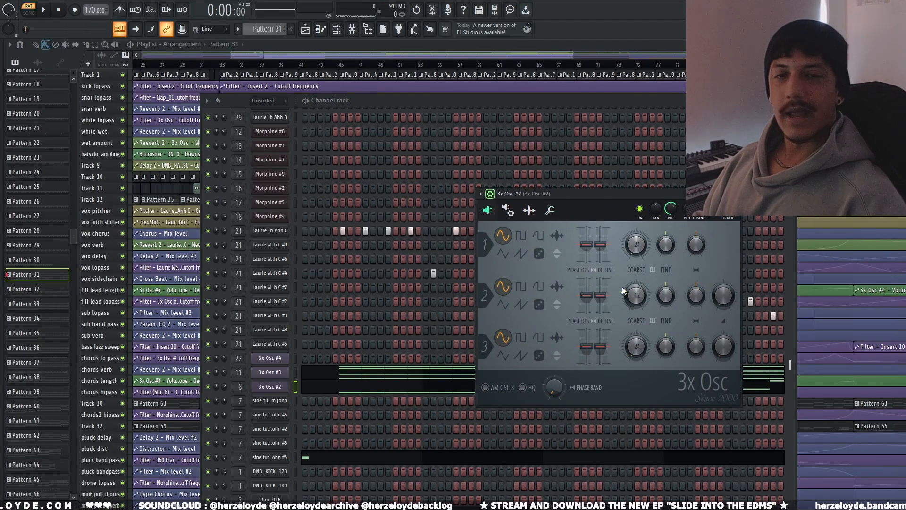
pyautogui.click(285, 386)
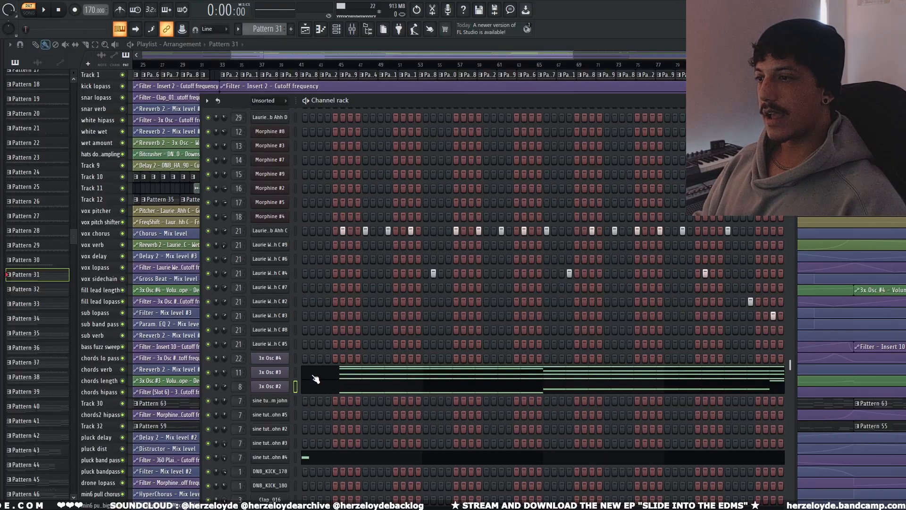
# Step: Inspect the sampler settings of the main Ahh C vocal channel and its #9 copy
pyautogui.click(289, 231)
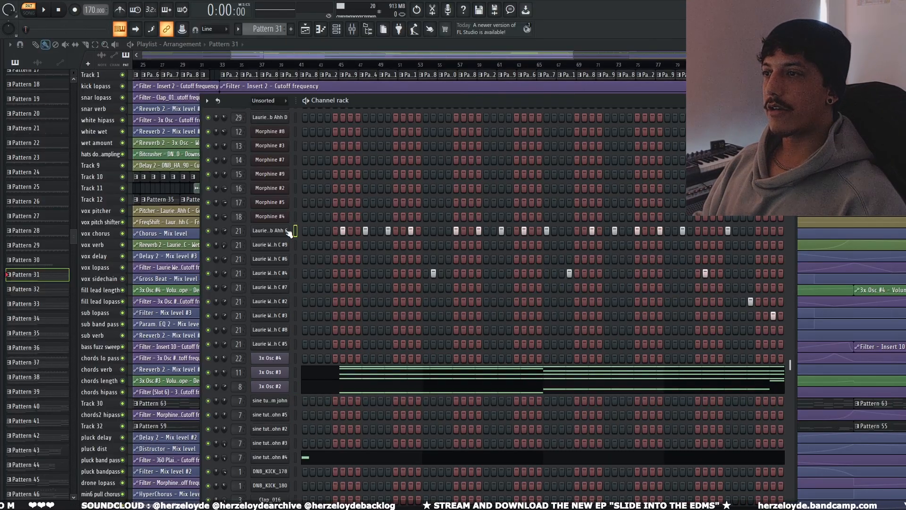
pyautogui.moveTo(128, 154); pyautogui.dragTo(144, 171)
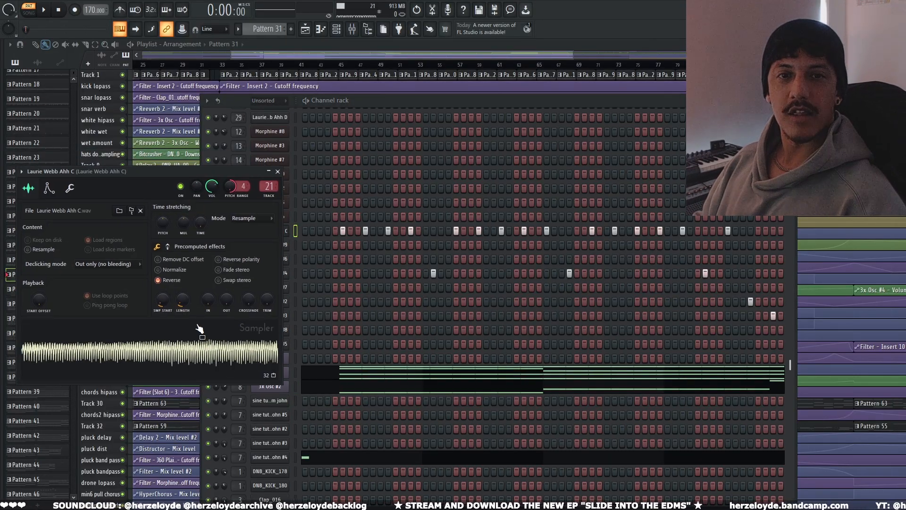
pyautogui.click(291, 228)
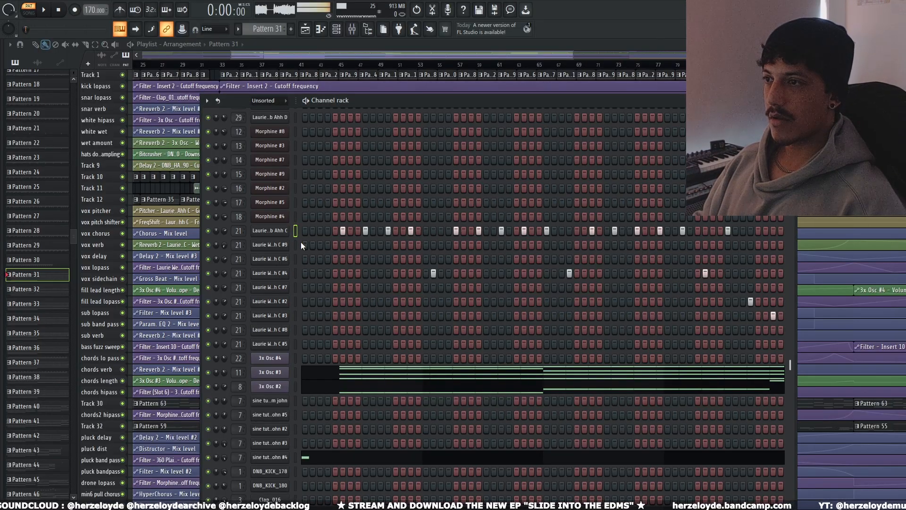
pyautogui.click(284, 229)
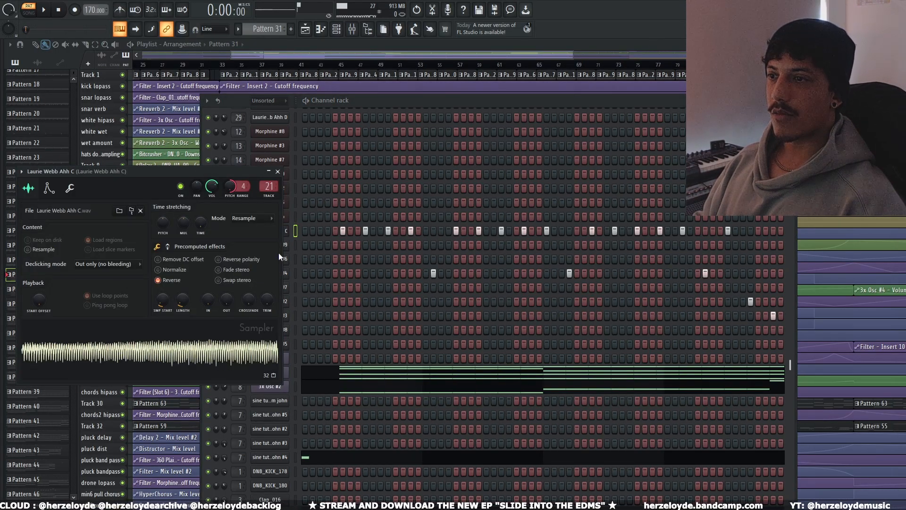
pyautogui.click(290, 231)
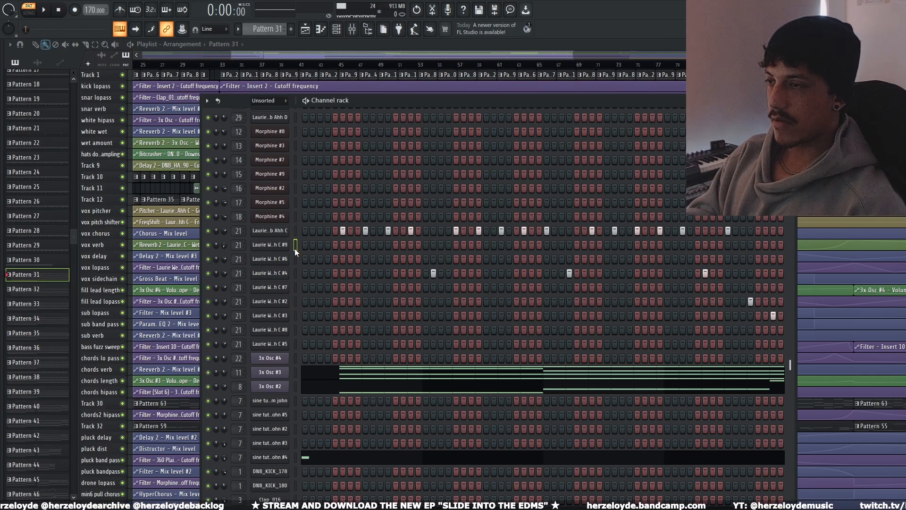
pyautogui.click(279, 245)
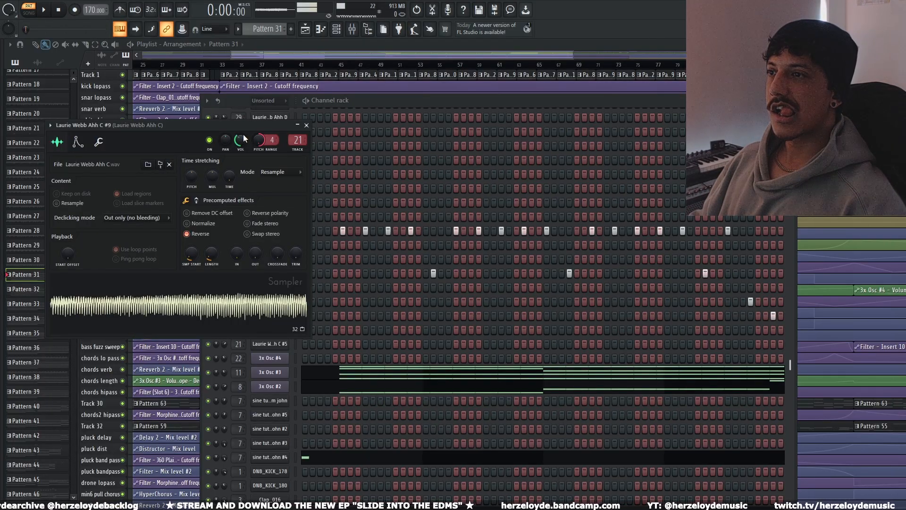
pyautogui.click(389, 102)
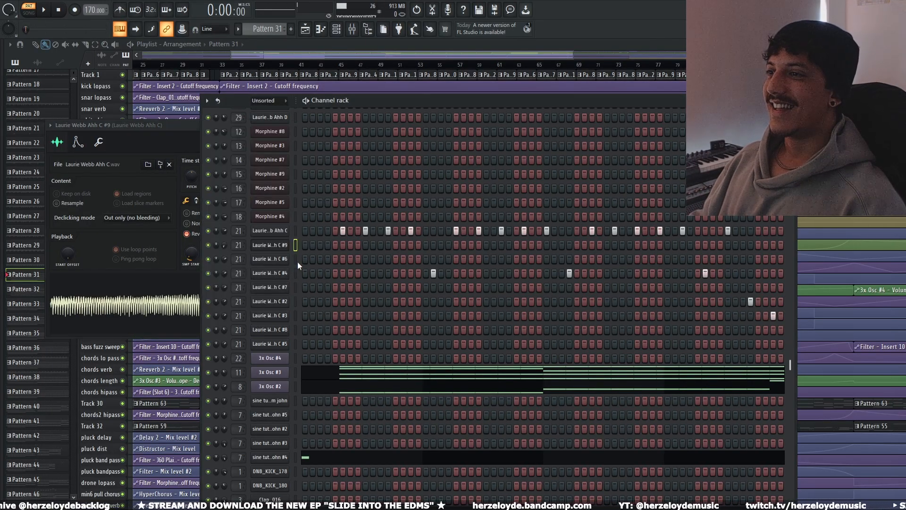
# Step: Step through the remaining Ahh C vocal channels down to #5 and close the open sampler window
pyautogui.press('Down')
pyautogui.press('Down')
pyautogui.press('Down')
pyautogui.press('Down')
pyautogui.press('Down')
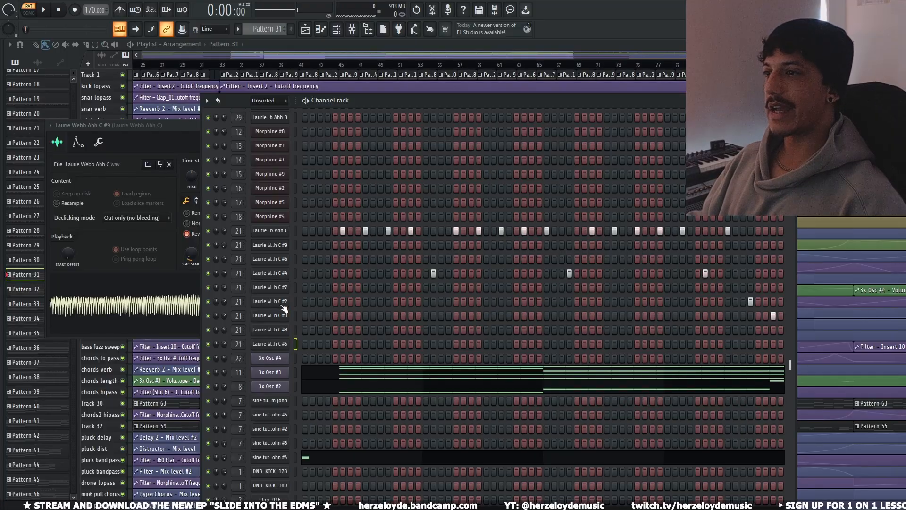
pyautogui.click(265, 246)
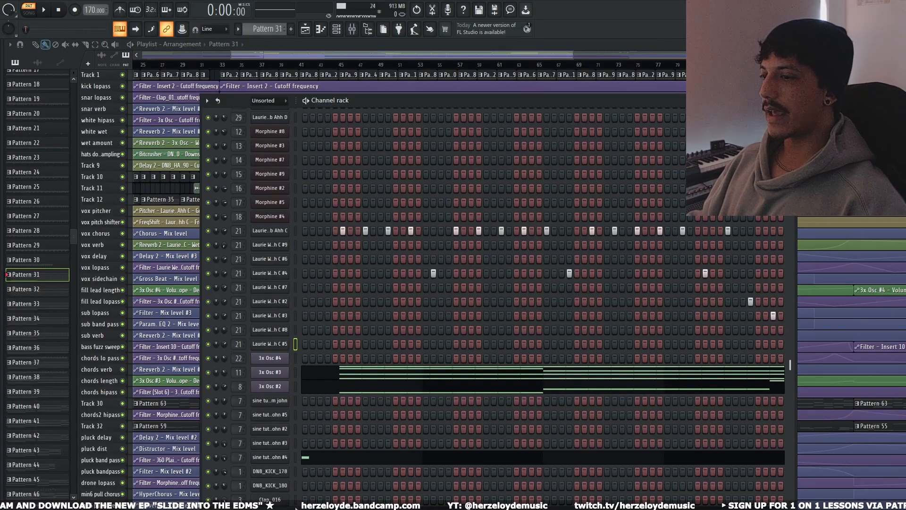
# Step: Move the channel rack slightly higher and audition Pattern 31 in pattern mode
pyautogui.moveTo(473, 101); pyautogui.dragTo(461, 84)
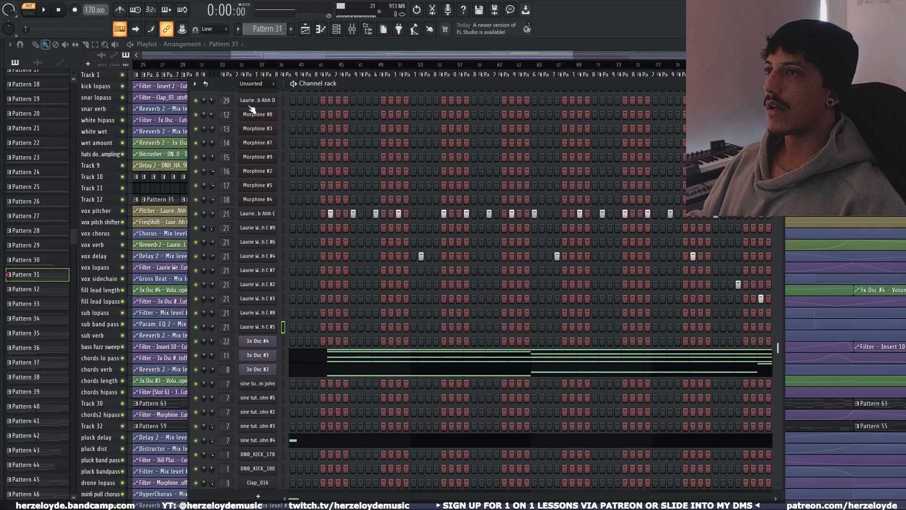
pyautogui.press('space')
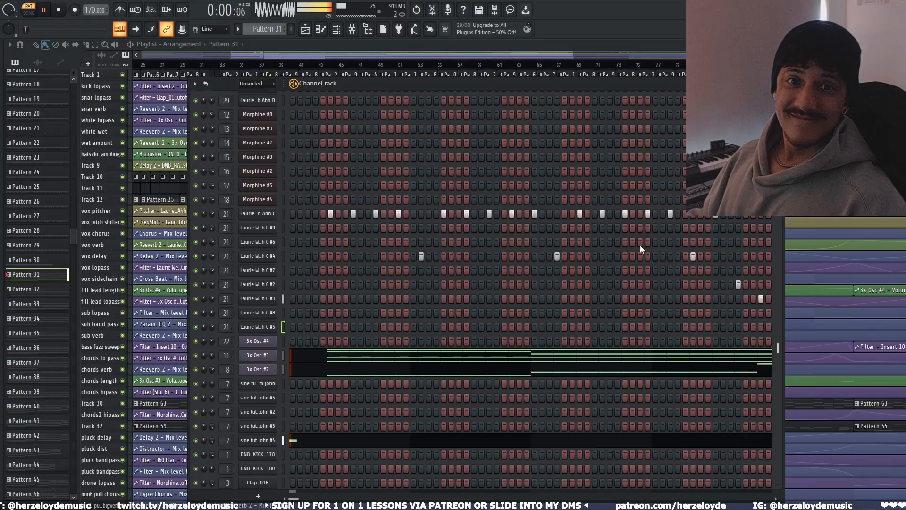
pyautogui.press('space')
# Step: Examine Pattern 31's 3x Osc #3 chord notes and its 3x Osc #2 notes in the piano roll
pyautogui.click(356, 356)
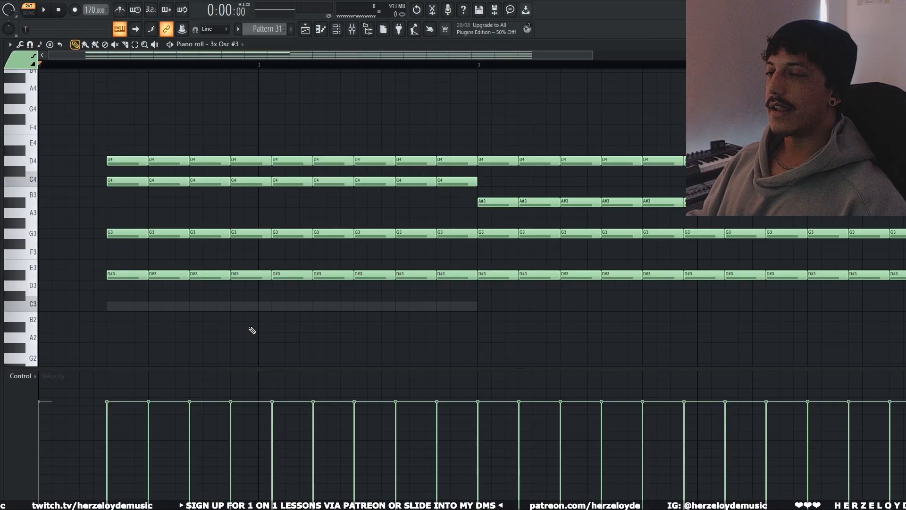
pyautogui.click(337, 29)
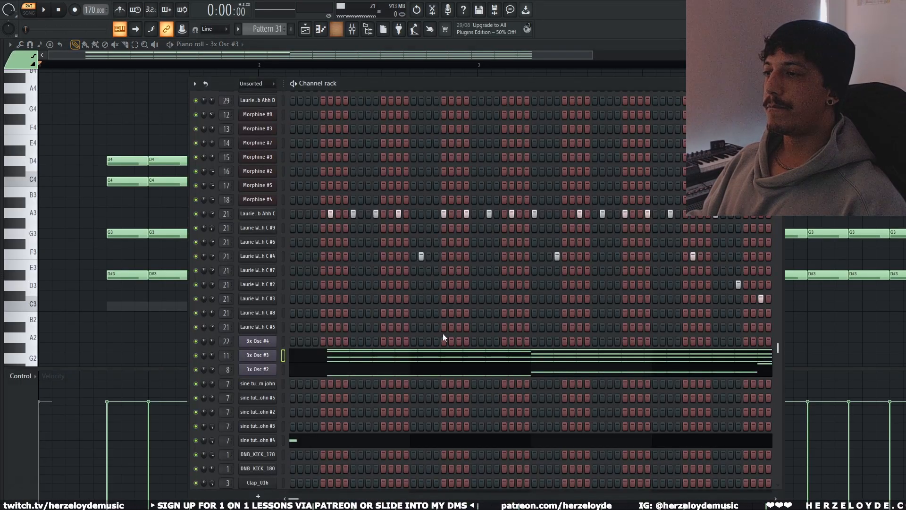
pyautogui.click(348, 372)
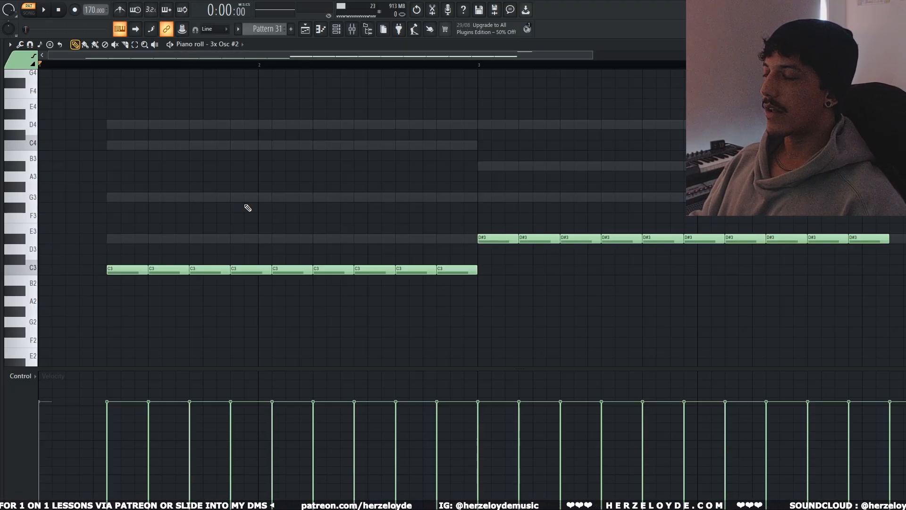
# Step: Audition the pitches G3, C3, C4 and D#3 with 3x Osc #2 on the piano roll keyboard
pyautogui.click(36, 200)
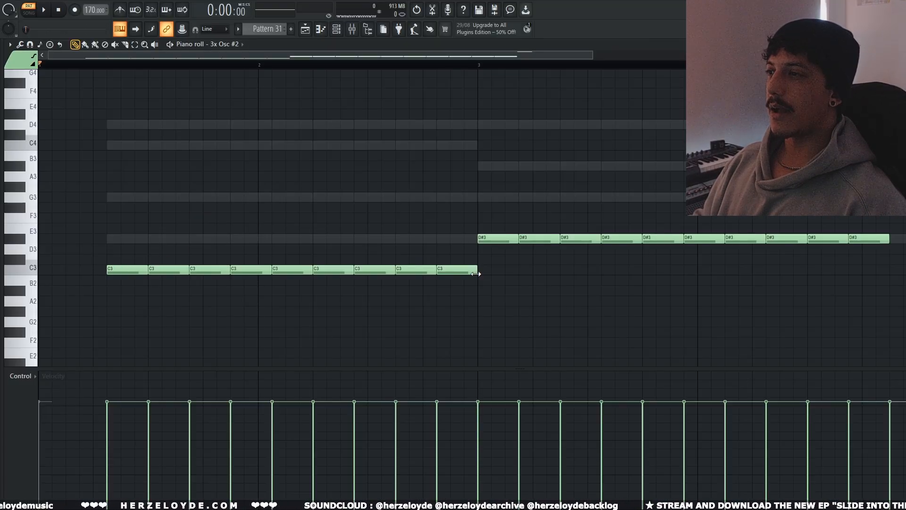
pyautogui.click(28, 197)
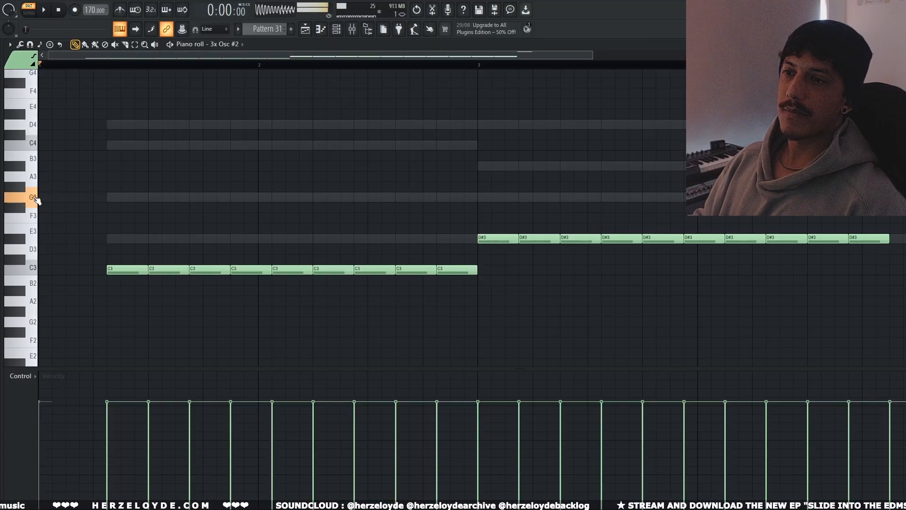
pyautogui.click(28, 271)
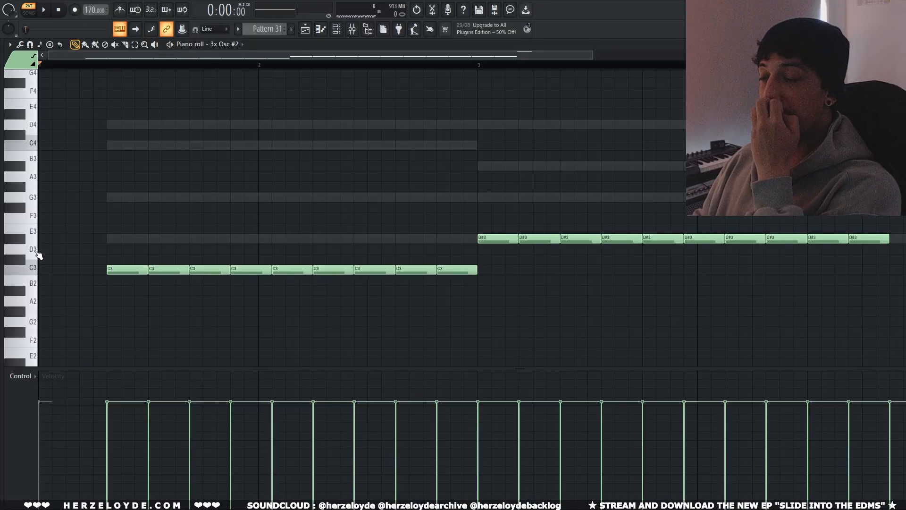
pyautogui.click(33, 198)
pyautogui.click(29, 143)
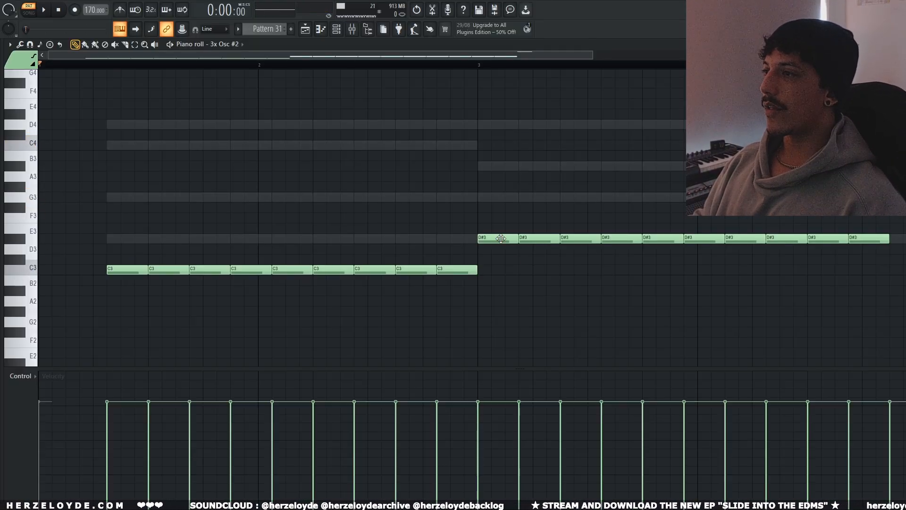
pyautogui.click(25, 240)
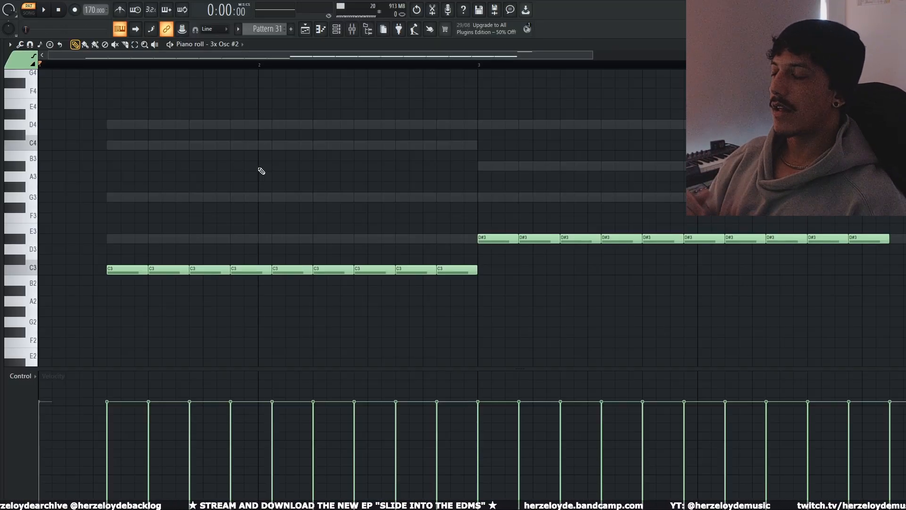
# Step: Play Pattern 31 briefly, return to the playlist in song mode, and set the playback position to bar 33
pyautogui.press('space')
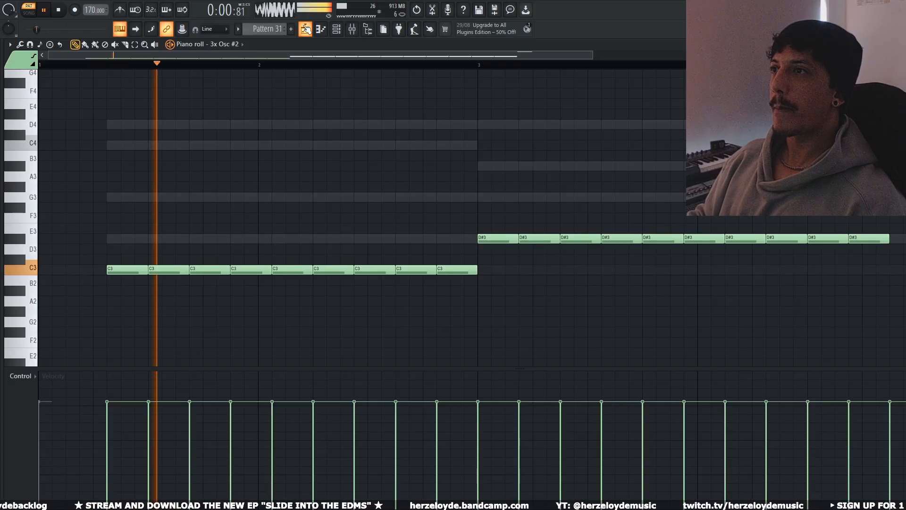
pyautogui.click(305, 30)
pyautogui.press('space')
pyautogui.press('l')
pyautogui.click(221, 64)
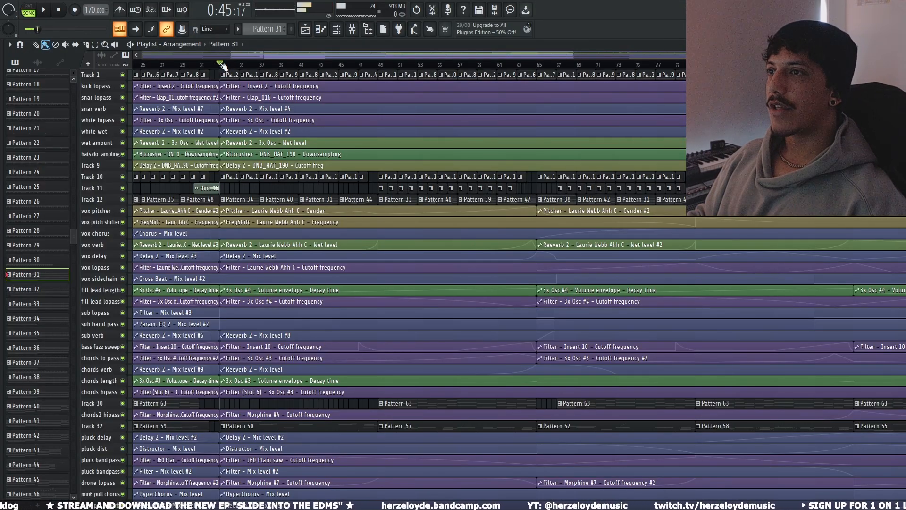
# Step: Open the mixer, solo insert 11 (3x Osc #3) during playback, and re-enable insert 8 (3x Osc #2) alongside it
pyautogui.click(367, 30)
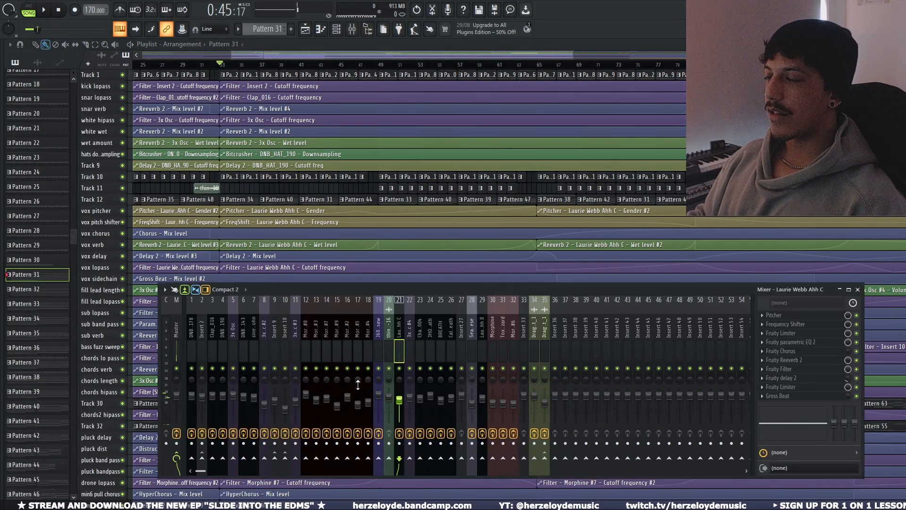
pyautogui.moveTo(383, 290); pyautogui.dragTo(368, 266)
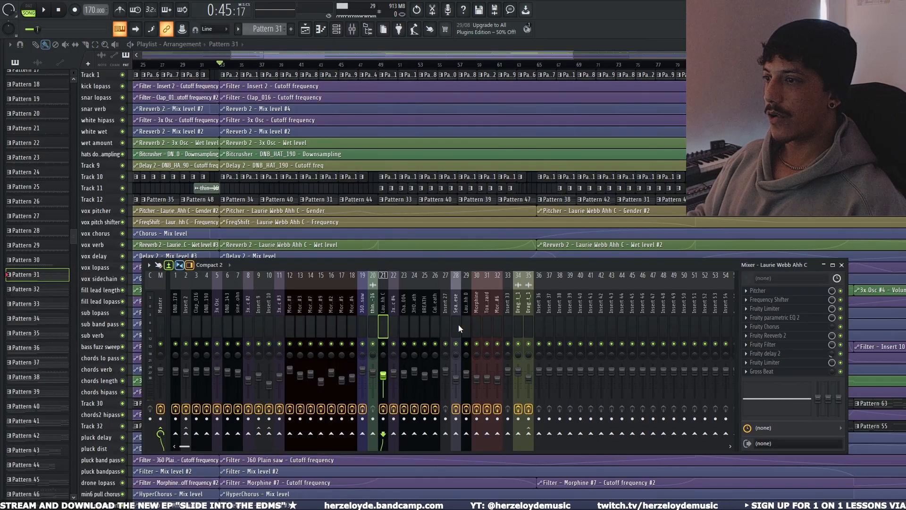
pyautogui.press('space')
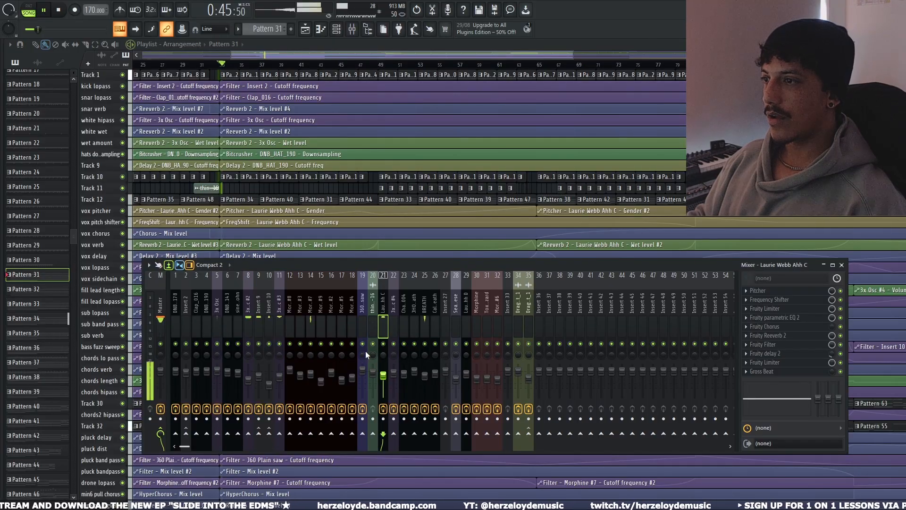
pyautogui.rightClick(279, 343)
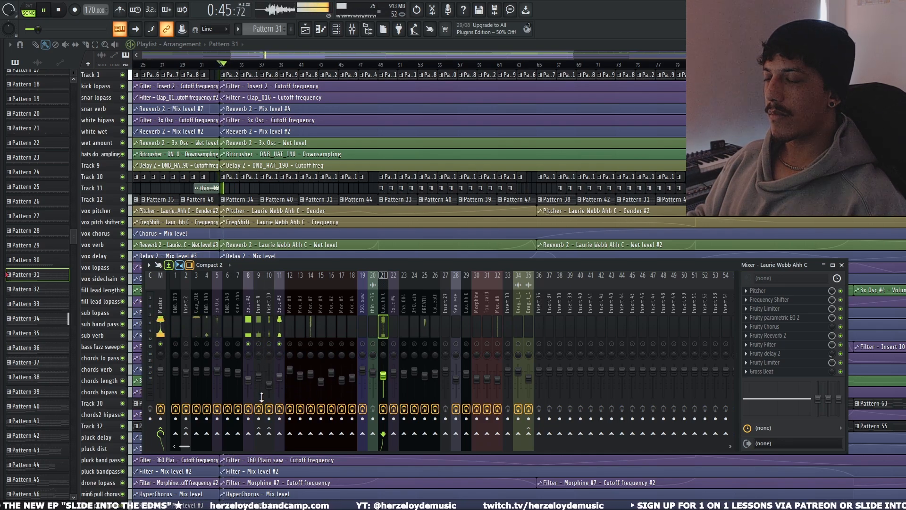
pyautogui.press('space')
pyautogui.click(248, 343)
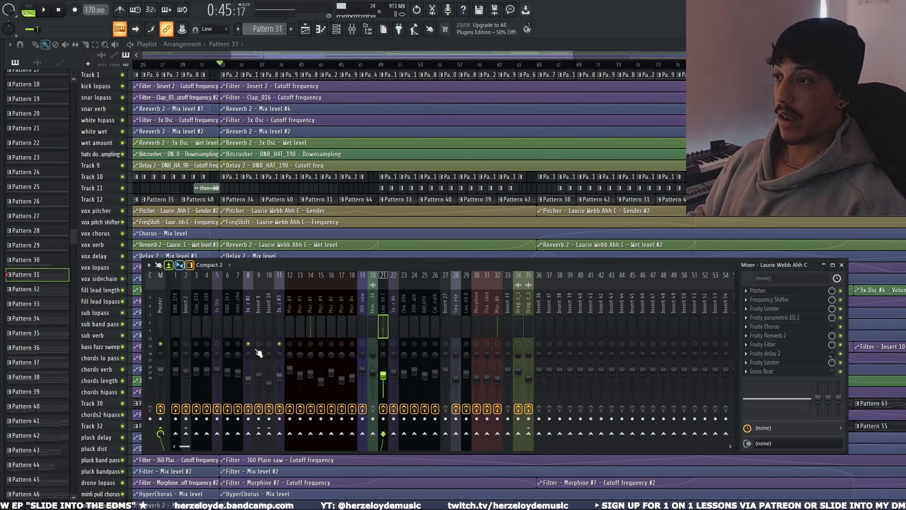
# Step: Solo Track 12 in the playlist and start song playback from bar 33
pyautogui.rightClick(124, 199)
pyautogui.press('space')
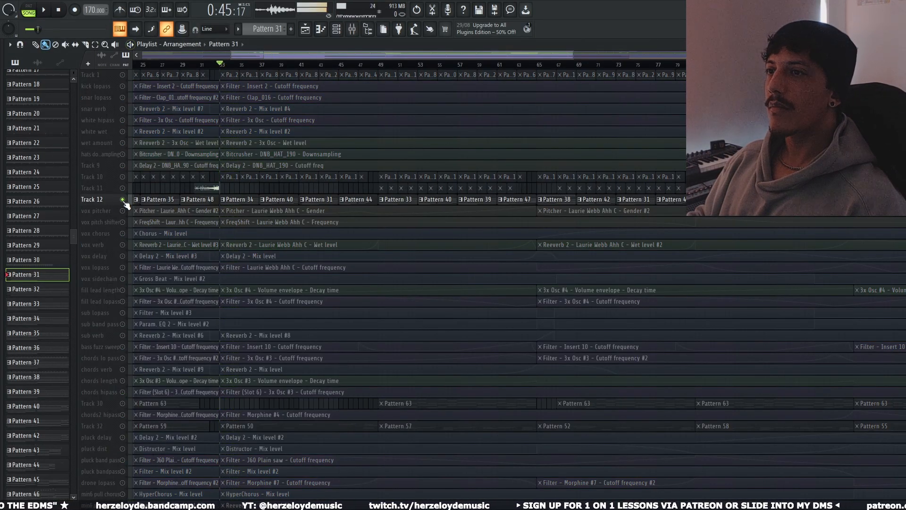
# Step: Unsolo Track 12, re-enable all mixer inserts, and restart song playback from bar 33
pyautogui.rightClick(122, 199)
pyautogui.click(352, 29)
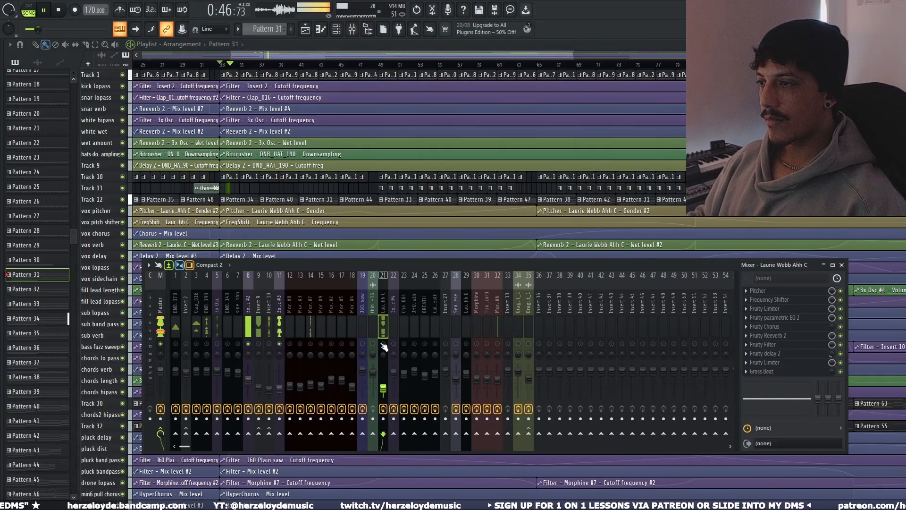
pyautogui.press('space')
pyautogui.rightClick(279, 343)
pyautogui.rightClick(280, 344)
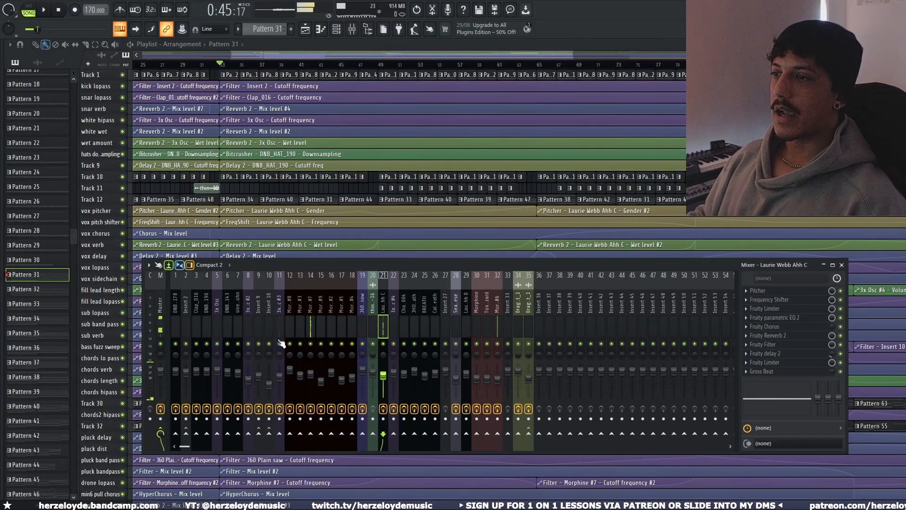
pyautogui.press('space')
pyautogui.press('F9')
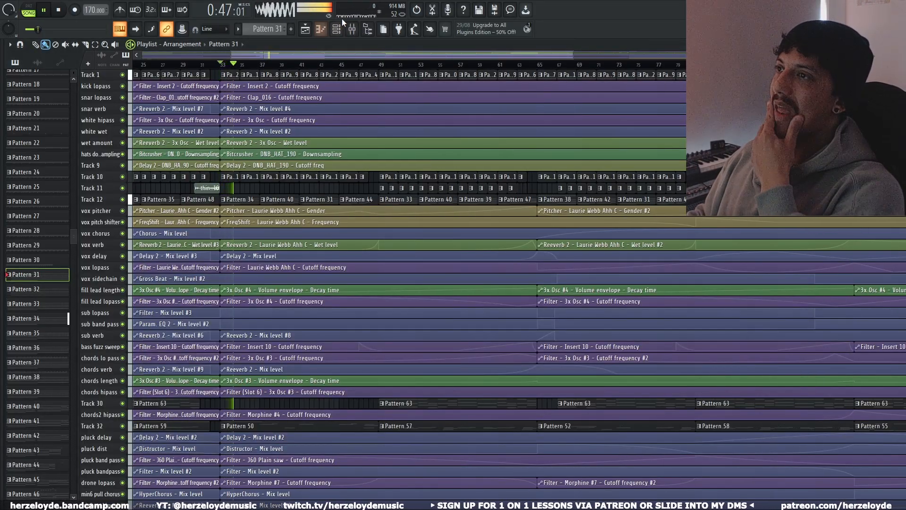
# Step: Look over Pattern 31's steps in the channel rack during playback, then enlarge the playlist tracks
pyautogui.click(342, 29)
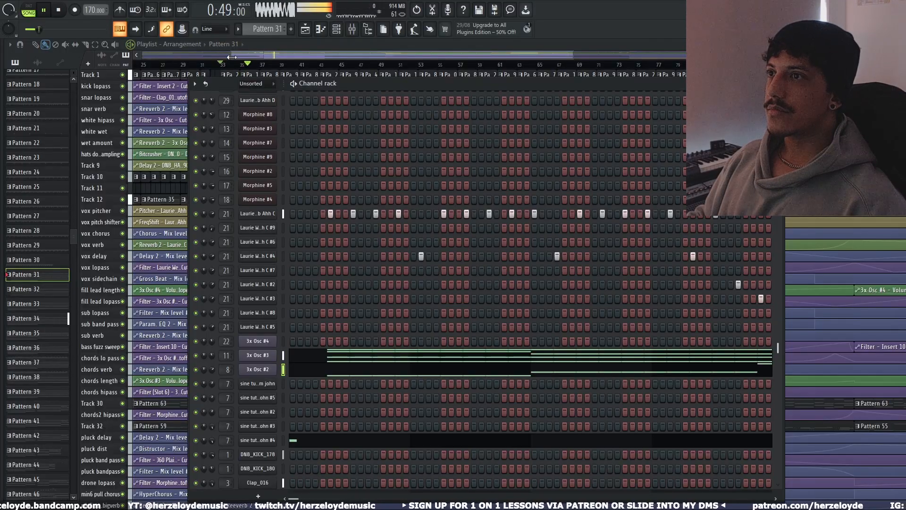
pyautogui.press('F6')
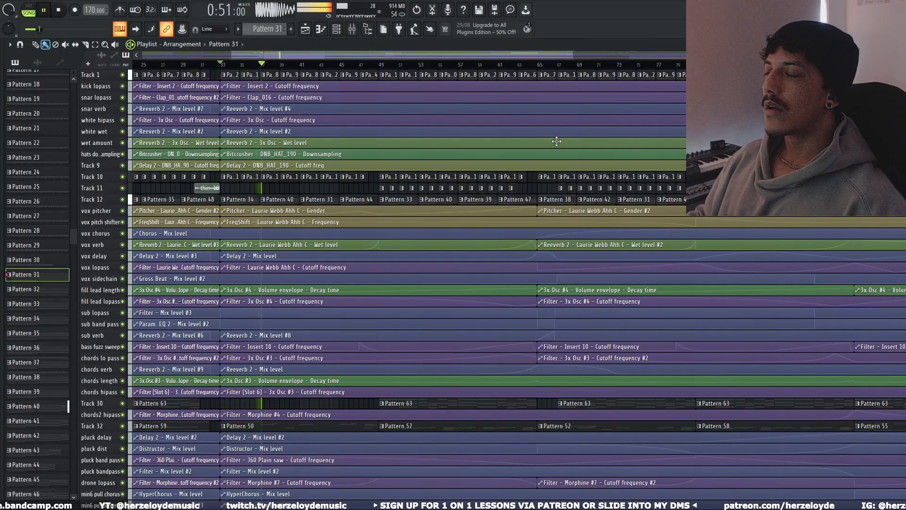
pyautogui.moveTo(900, 63); pyautogui.dragTo(900, 53)
pyautogui.scroll(-3, 534, 289)
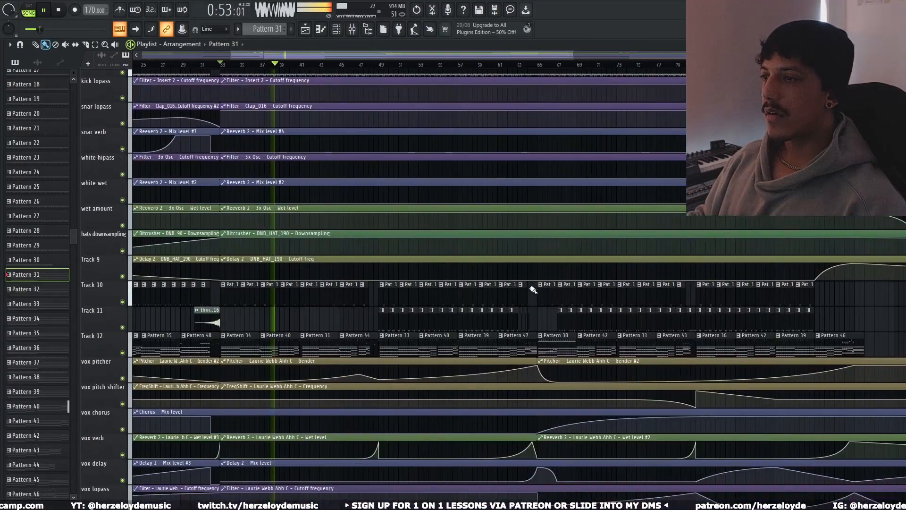
# Step: Show Pattern 40 from Track 12 in the channel rack, stop playback, and move the rack clear of the early playlist bars
pyautogui.click(282, 294)
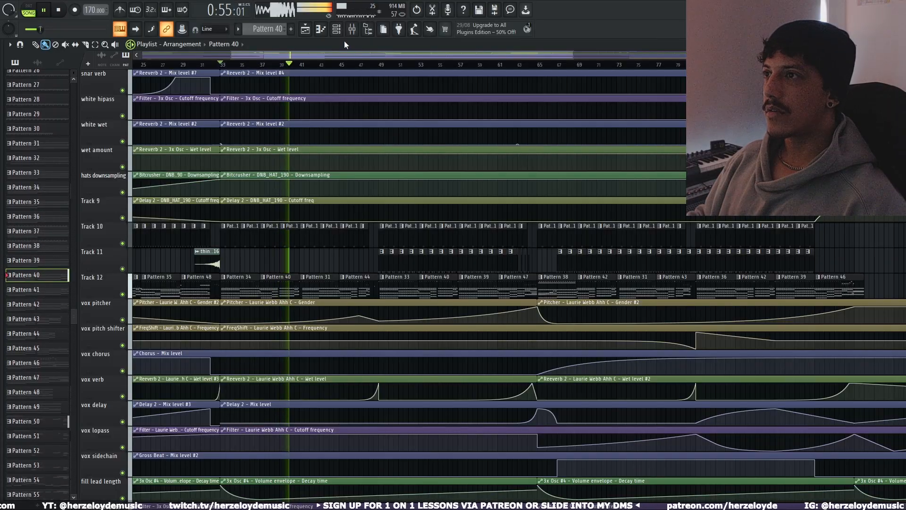
pyautogui.click(337, 30)
pyautogui.press('space')
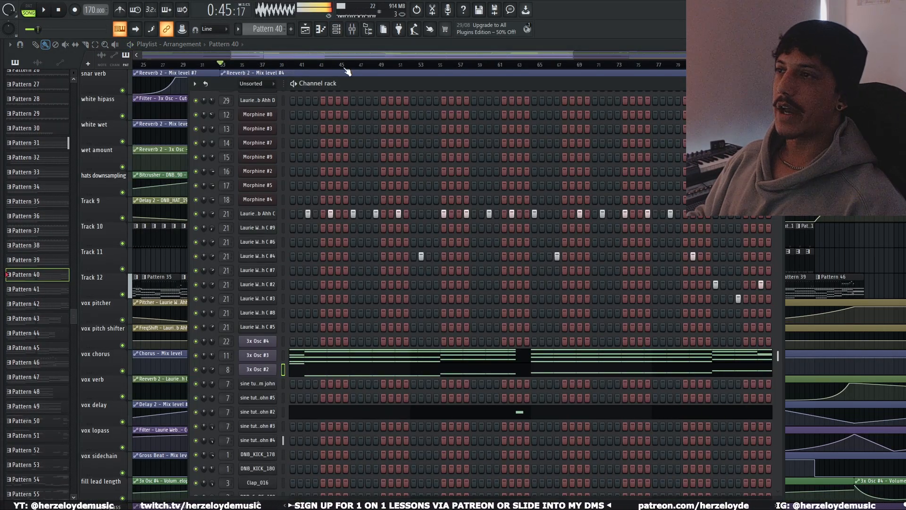
pyautogui.moveTo(355, 84); pyautogui.dragTo(529, 84)
# Step: Select Pattern 34 on Track 12 and open its 3x Osc #2 notes in the piano roll
pyautogui.click(228, 283)
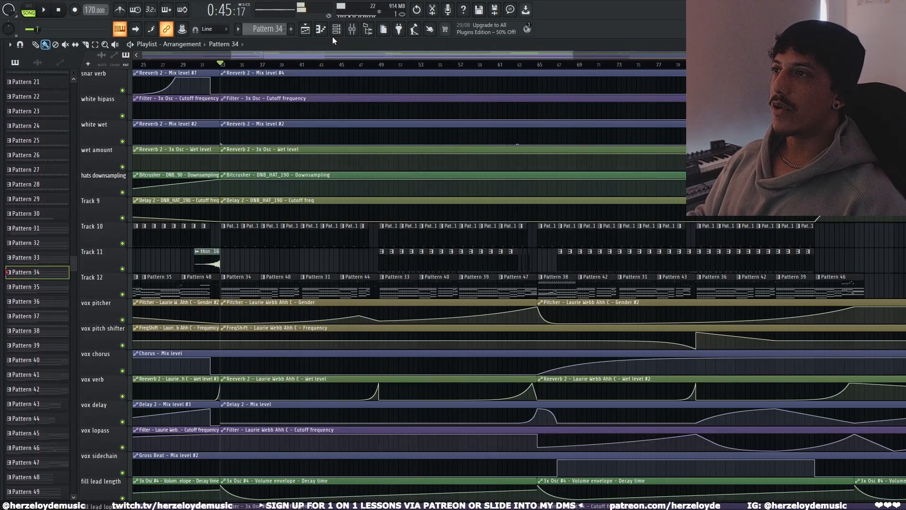
pyautogui.click(335, 31)
pyautogui.click(537, 375)
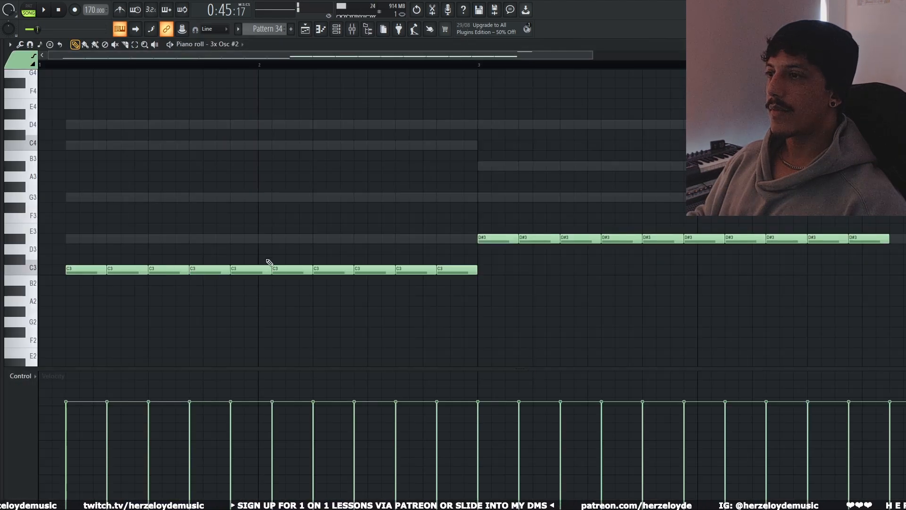
# Step: Return to the playlist, select Pattern 40, and open its 3x Osc #2 notes in the piano roll
pyautogui.click(306, 30)
pyautogui.click(282, 284)
pyautogui.click(336, 30)
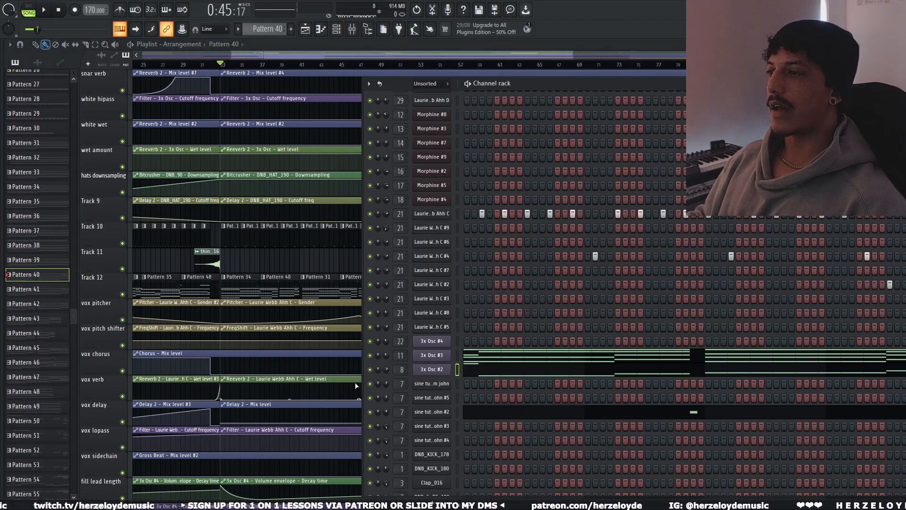
pyautogui.click(490, 375)
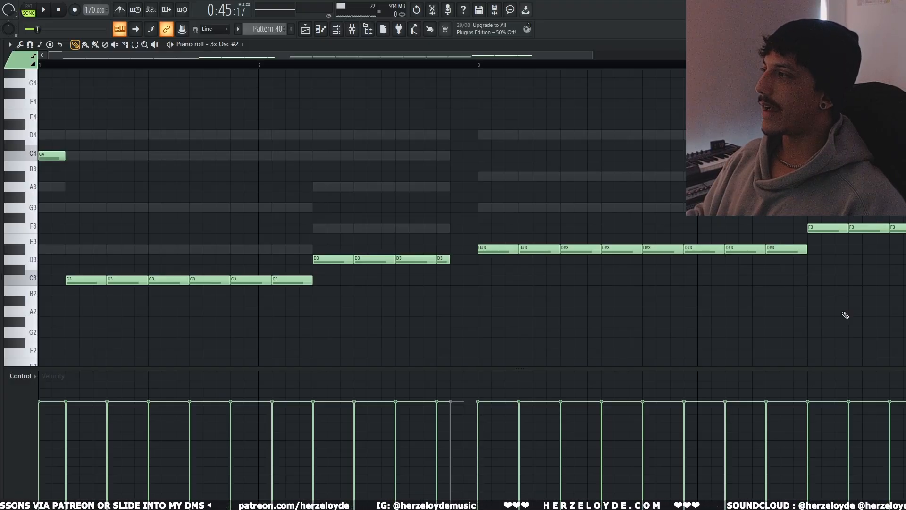
# Step: Highlight the F3 notes at the end of Pattern 40's 3x Osc #2 line and clear the selection
pyautogui.moveTo(904, 245); pyautogui.dragTo(868, 220)
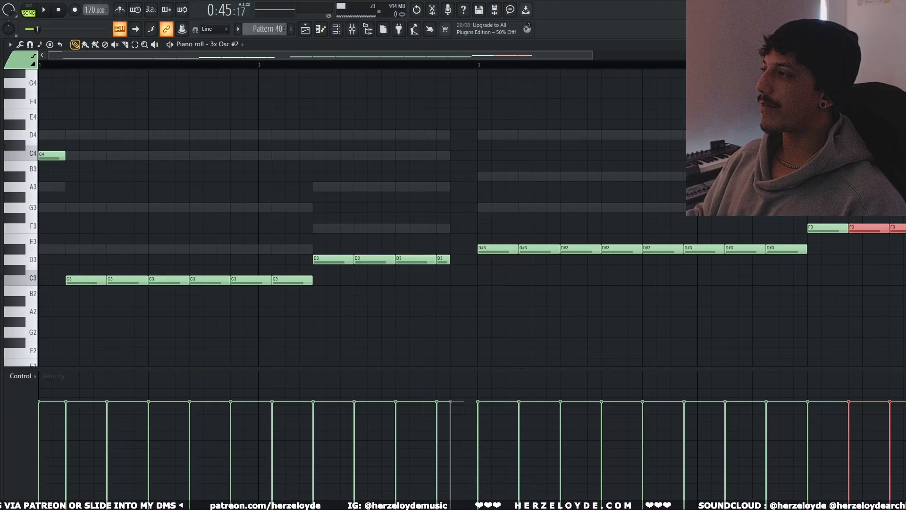
pyautogui.click(858, 282)
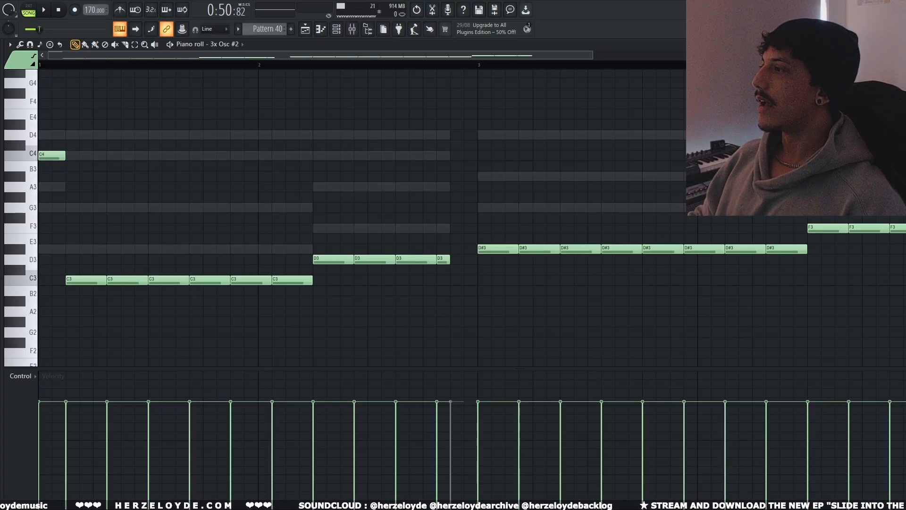
pyautogui.keyDown('ctrl'); pyautogui.moveTo(896, 203); pyautogui.dragTo(772, 232); pyautogui.keyUp('ctrl')
pyautogui.click(836, 278)
pyautogui.rightClick(836, 279)
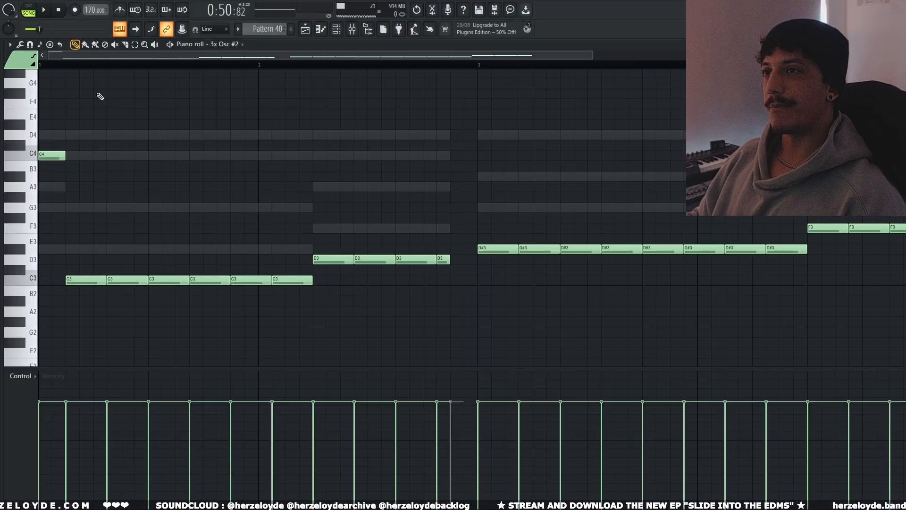
# Step: Play the song over Pattern 40's notes, return to the playlist, and set the playback position to bar 41
pyautogui.press('space')
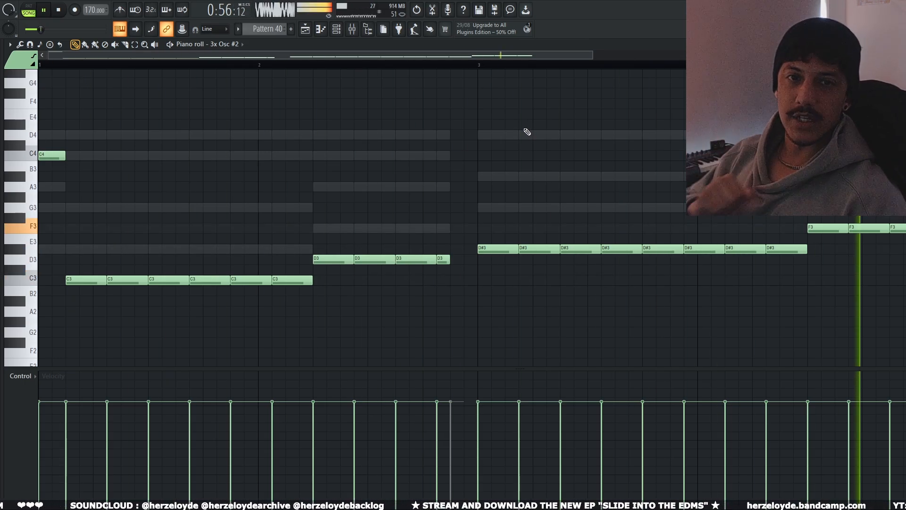
pyautogui.click(305, 28)
pyautogui.press('space')
pyautogui.click(301, 65)
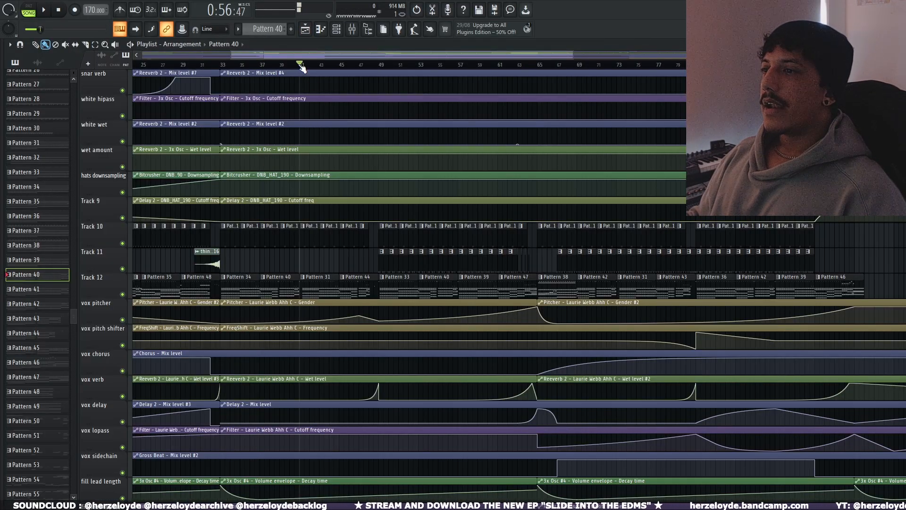
# Step: Open Pattern 31's 3x Osc #2 notes in the piano roll and play the song from bar 41
pyautogui.doubleClick(322, 277)
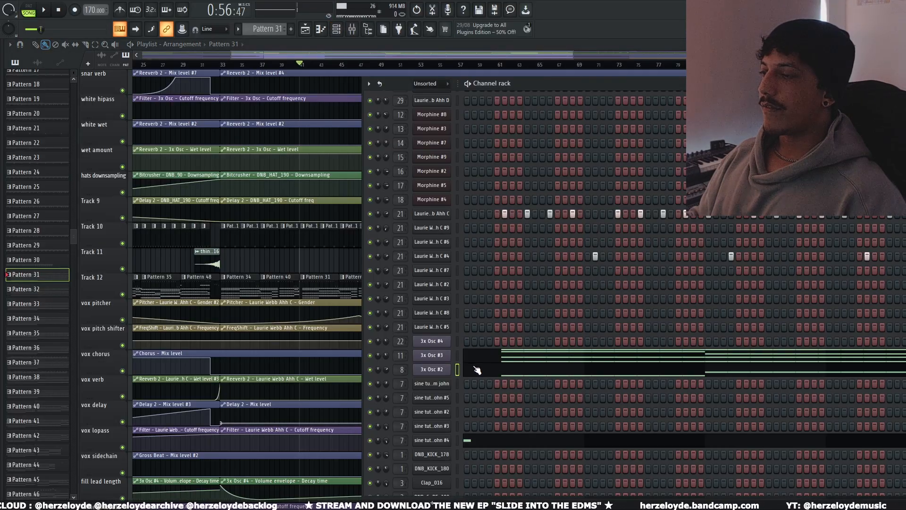
pyautogui.click(477, 369)
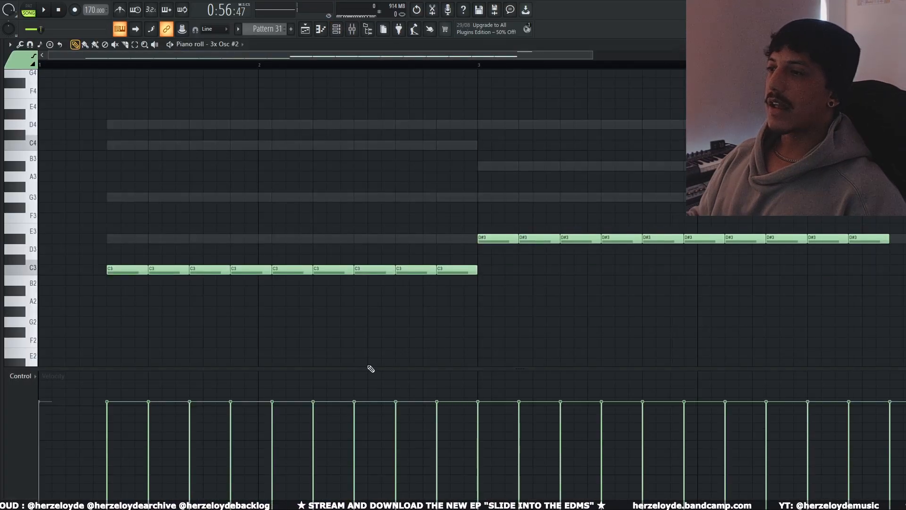
pyautogui.press('space')
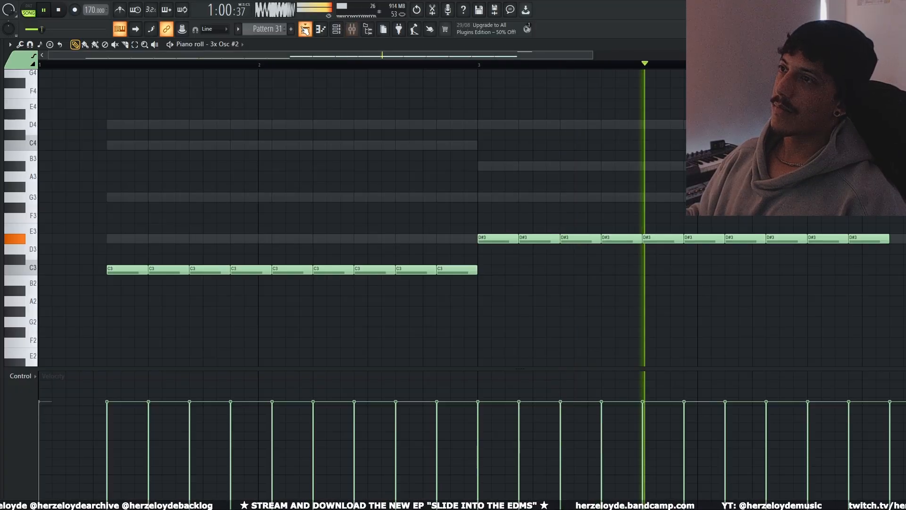
# Step: Select Pattern 44 on Track 12, open its 3x Osc #2 notes in the piano roll, and stop playback
pyautogui.click(306, 29)
pyautogui.click(364, 292)
pyautogui.click(336, 29)
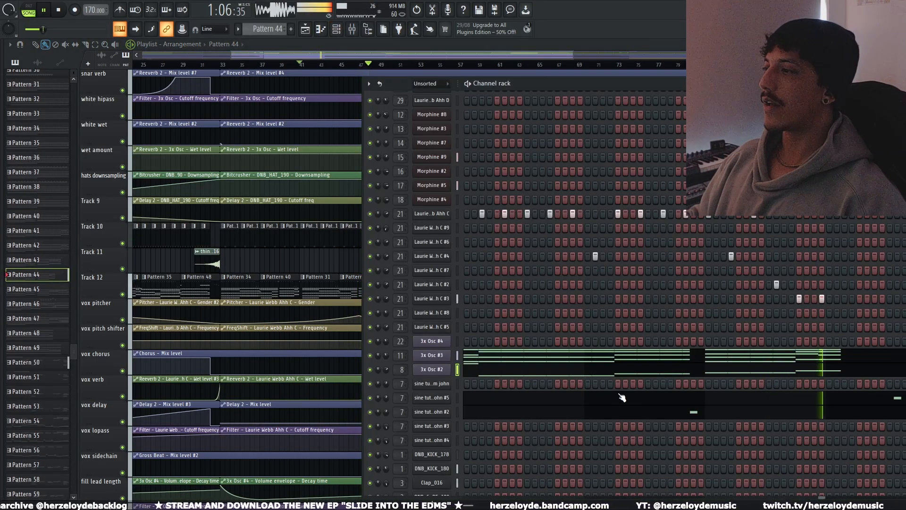
pyautogui.click(619, 371)
pyautogui.press('space')
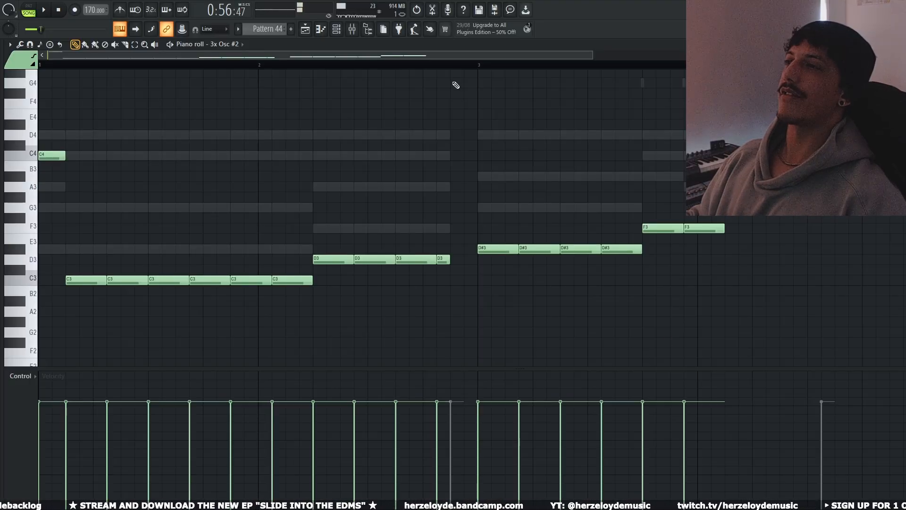
# Step: Play the song over Pattern 44's notes, return to the playlist, and set the playback position to bar 48
pyautogui.press('space')
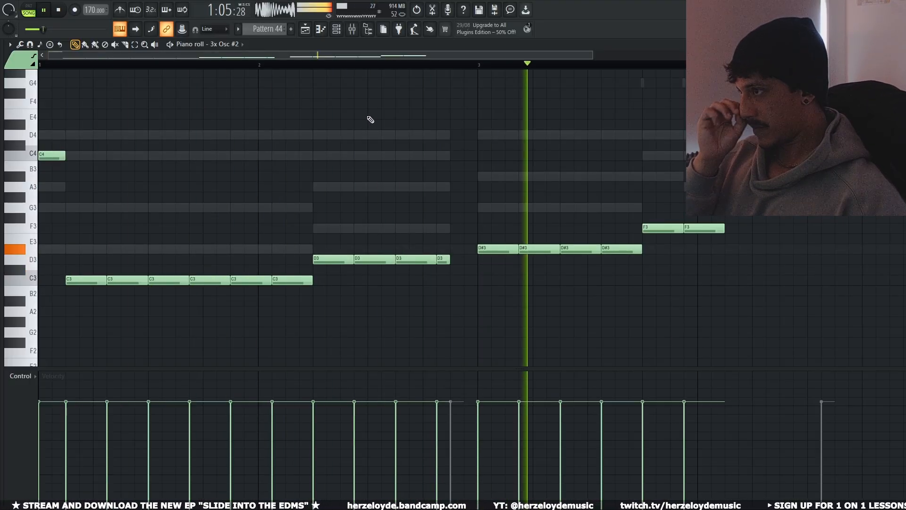
pyautogui.press('space')
pyautogui.press('F5')
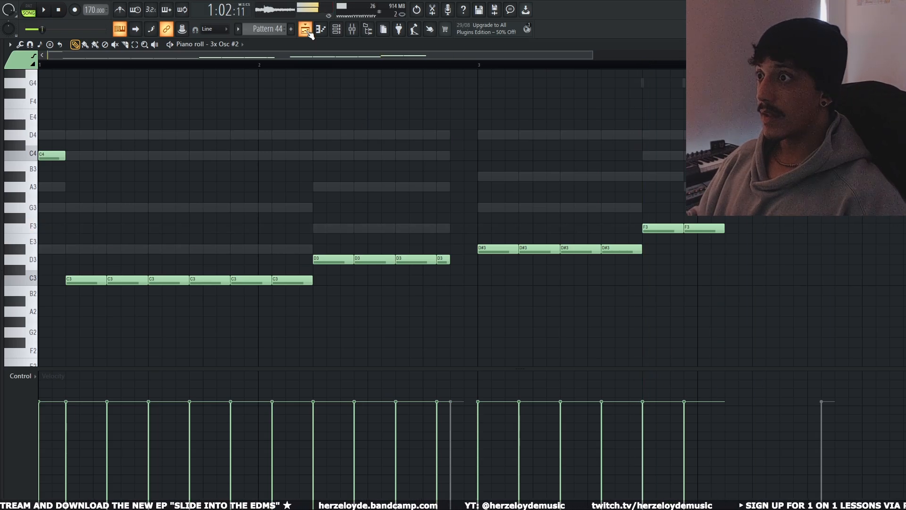
pyautogui.moveTo(356, 66); pyautogui.dragTo(374, 72)
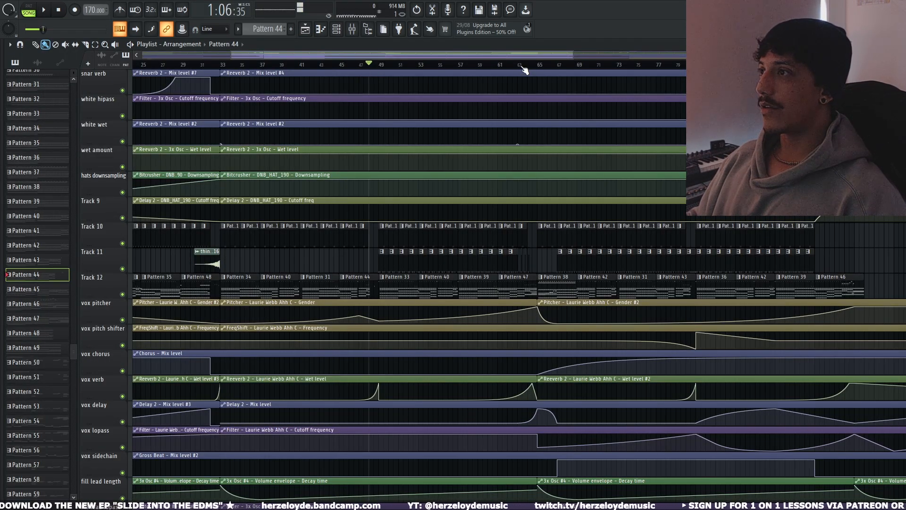
# Step: Audition Track 11 soloed from bar 48, re-enable all playlist tracks, and restart playback
pyautogui.scroll(-2, 524, 69)
pyautogui.scroll(2, 524, 69)
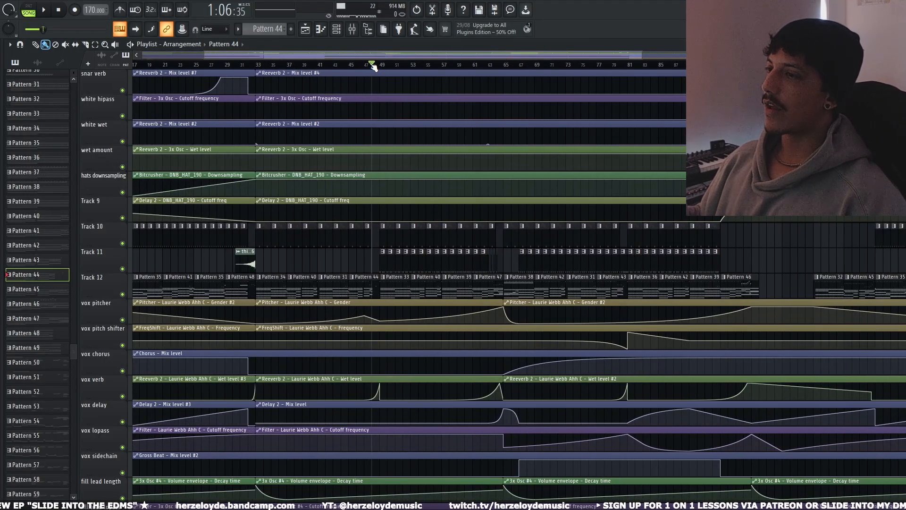
pyautogui.scroll(3, 373, 68)
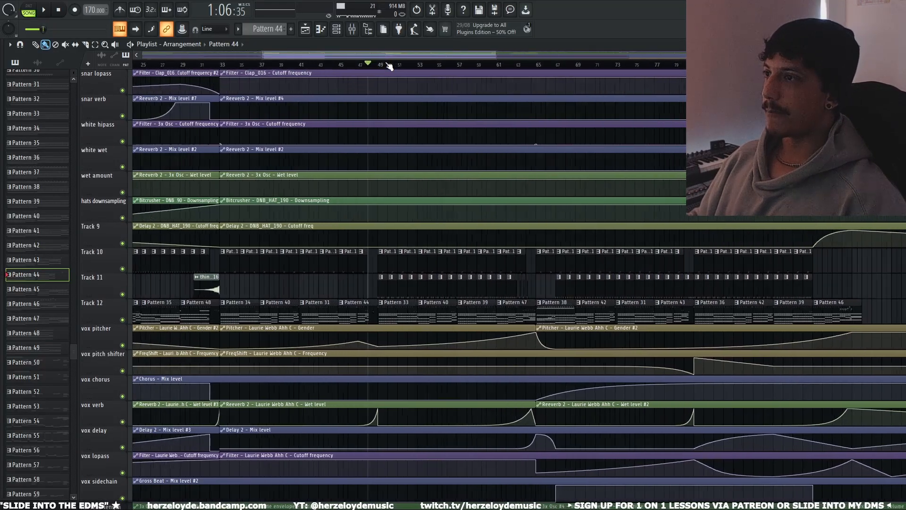
pyautogui.press('space')
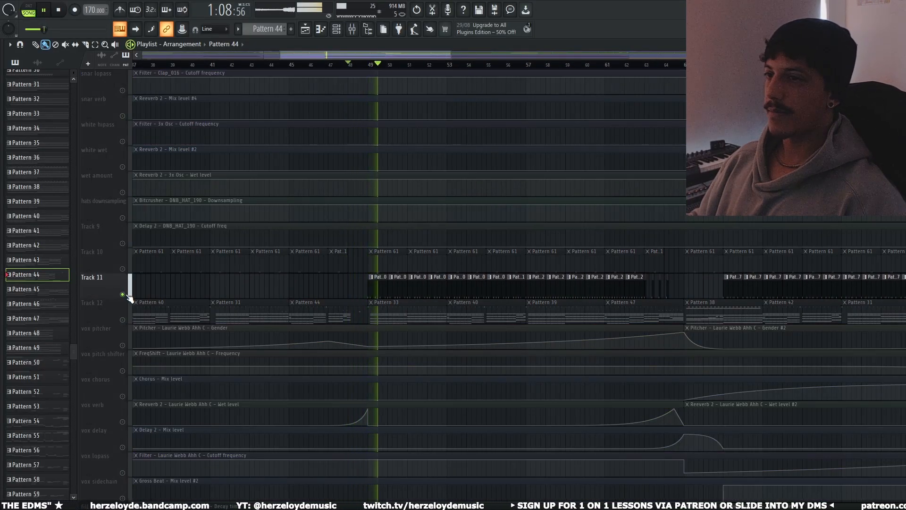
pyautogui.press('space')
pyautogui.rightClick(123, 294)
pyautogui.press('space')
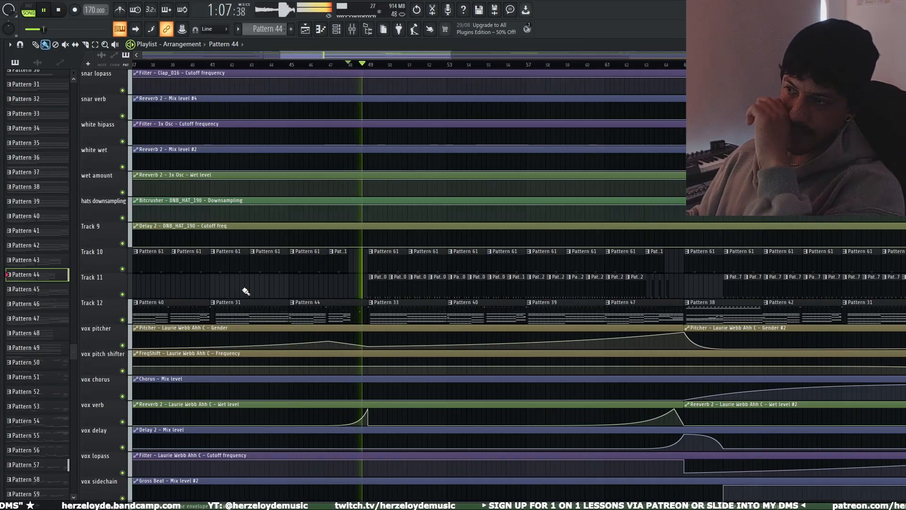
# Step: Zoom out to the full arrangement and watch the mixer levels while the song plays
pyautogui.scroll(-11, 246, 284)
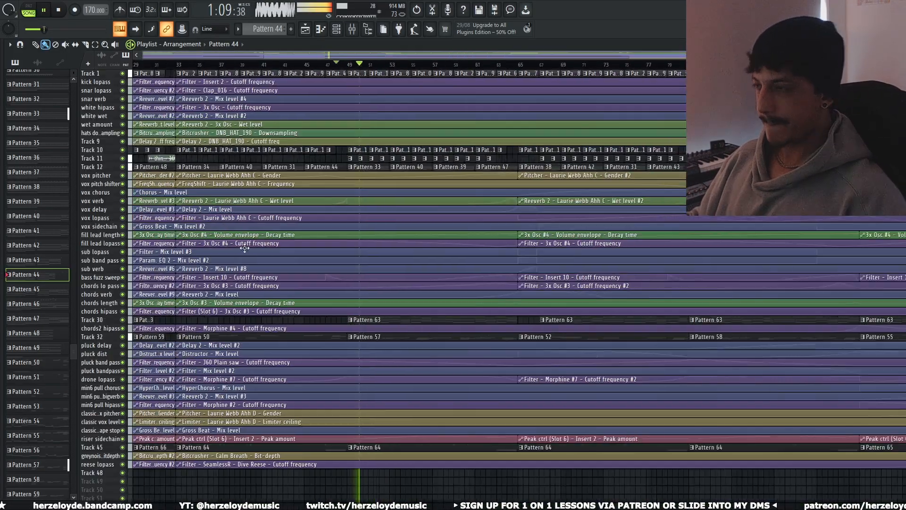
pyautogui.click(352, 30)
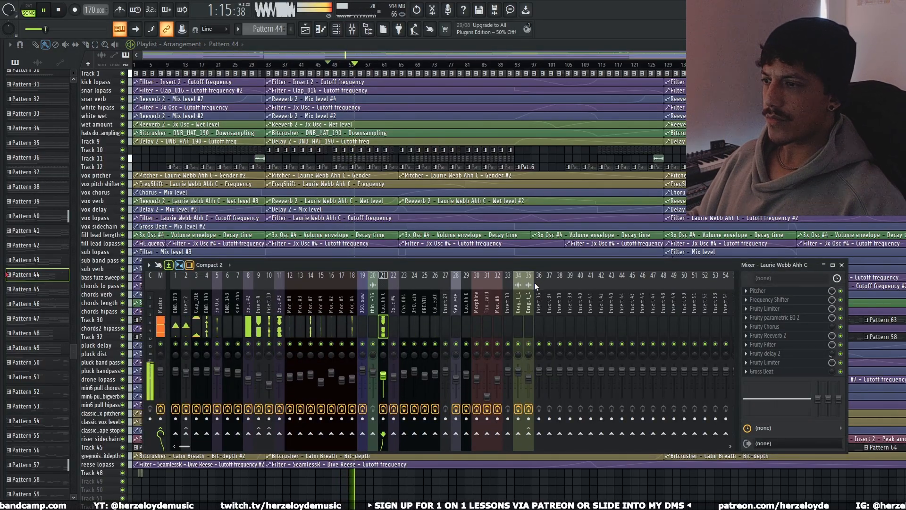
pyautogui.moveTo(169, 444); pyautogui.dragTo(170, 445)
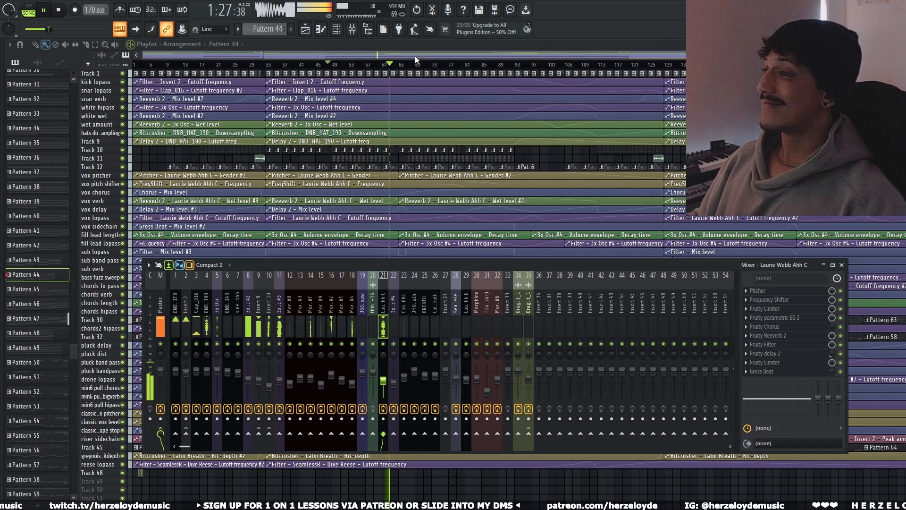
pyautogui.press('F9')
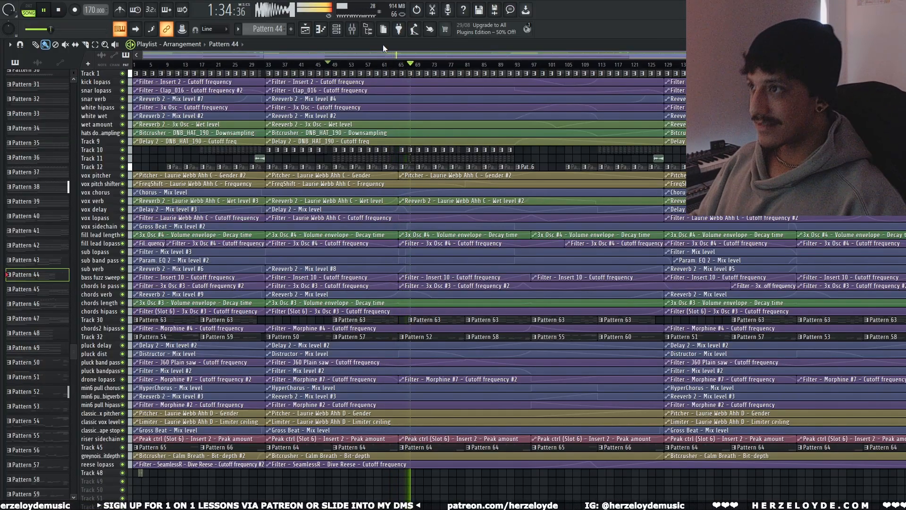
# Step: Stop playback, set the playback position to bar 61, and zoom the playlist in on the surrounding bars
pyautogui.press('space')
pyautogui.click(379, 64)
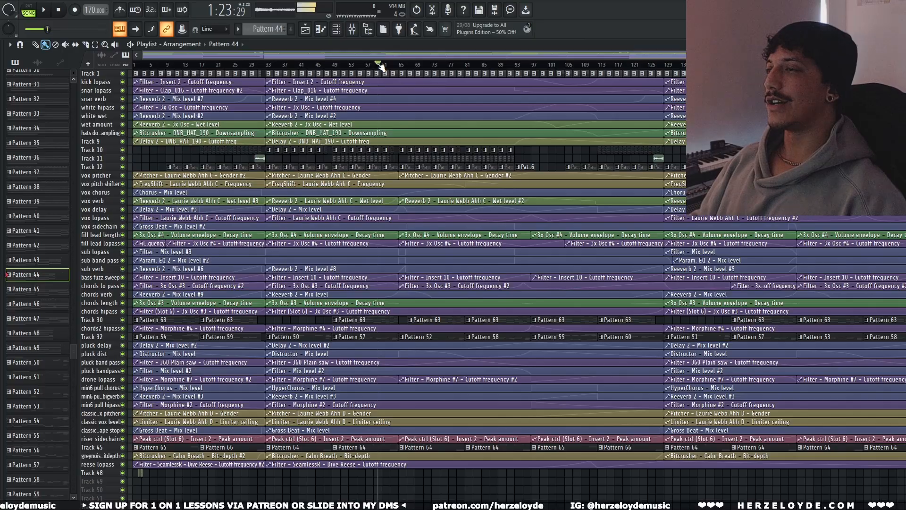
pyautogui.scroll(5, 408, 66)
pyautogui.moveTo(385, 55); pyautogui.dragTo(351, 53)
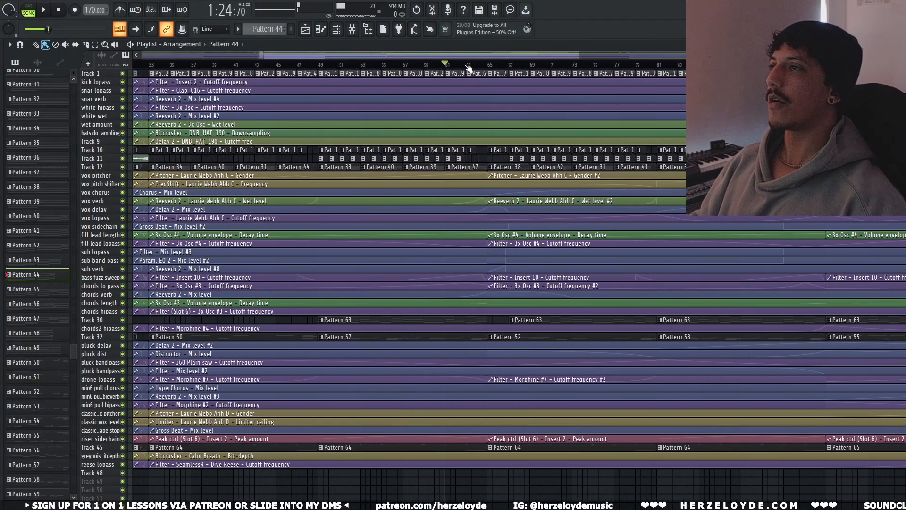
# Step: Open Pattern 38 from Track 12 at bar 65 and show its 3x Osc #3 chord notes in the piano roll
pyautogui.press('space')
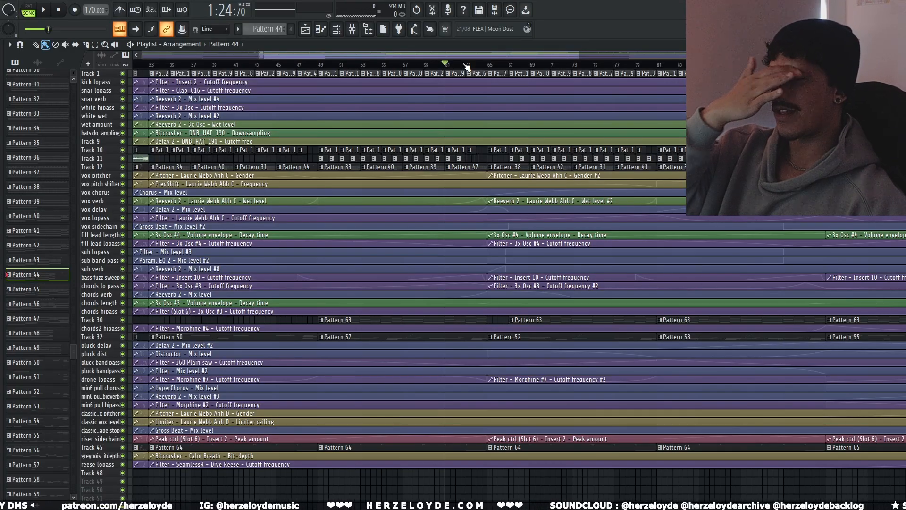
pyautogui.click(502, 163)
pyautogui.click(345, 27)
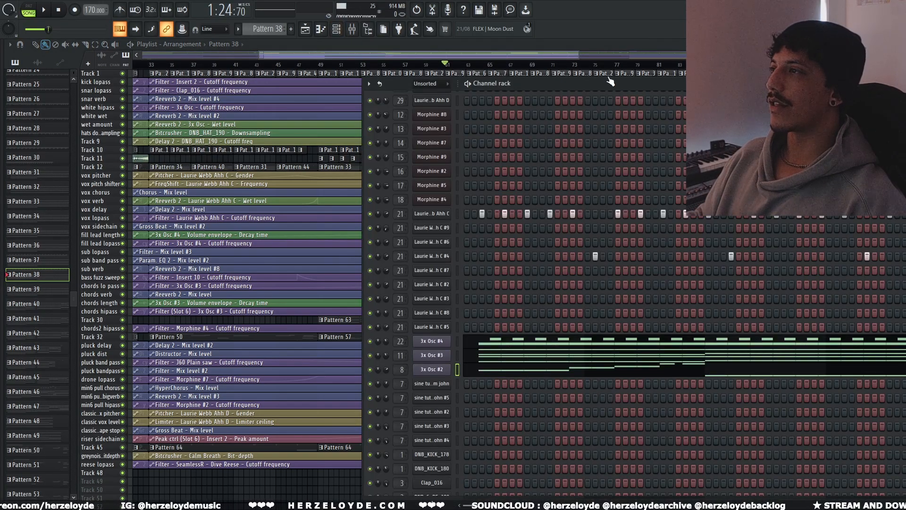
pyautogui.moveTo(606, 81); pyautogui.dragTo(438, 94)
pyautogui.click(306, 369)
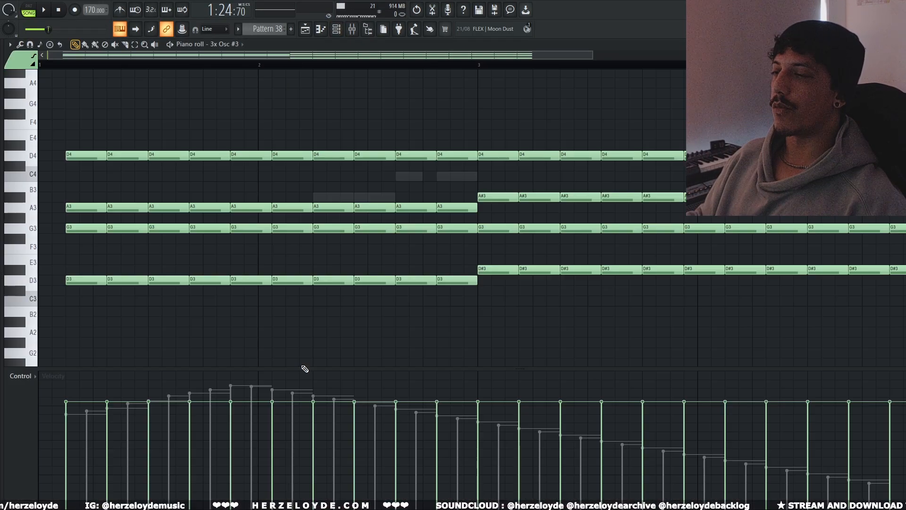
# Step: Open Pattern 38's 3x Osc #2 notes, sound the G3 key, and audition the song over them
pyautogui.click(338, 30)
pyautogui.click(341, 384)
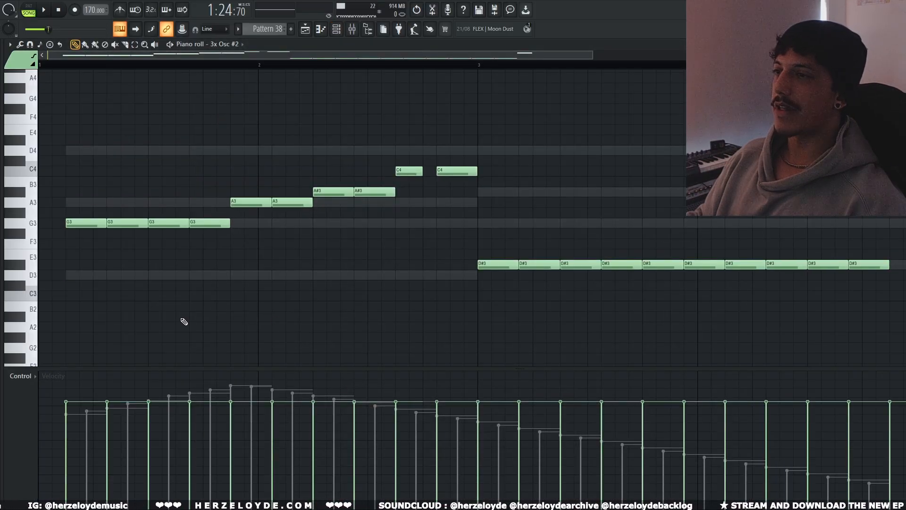
pyautogui.click(31, 222)
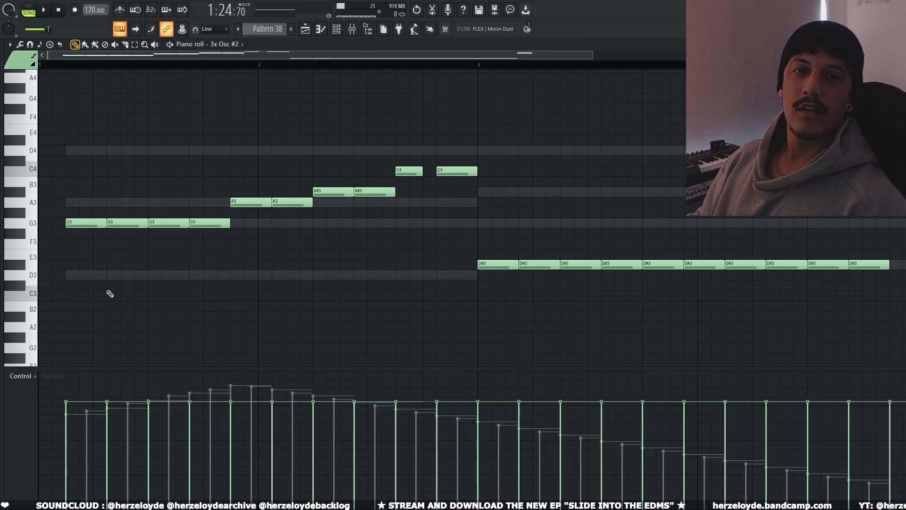
pyautogui.press('space')
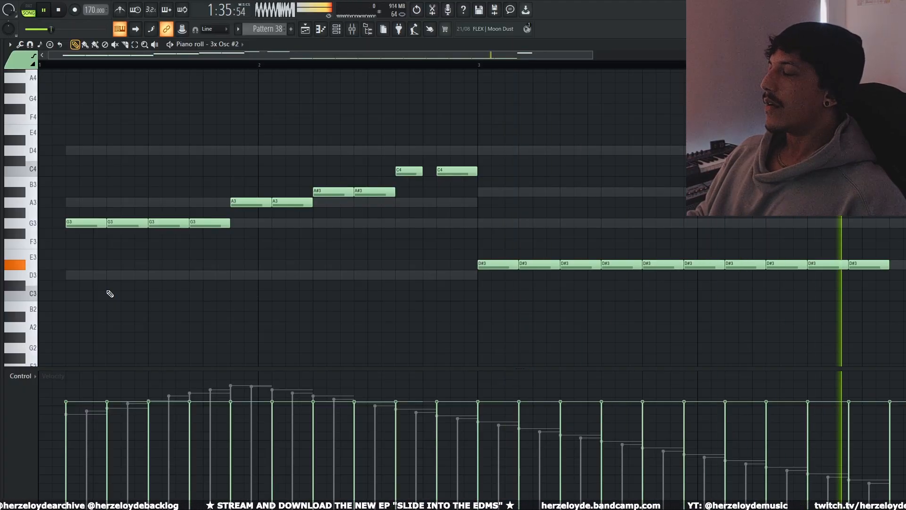
pyautogui.press('space')
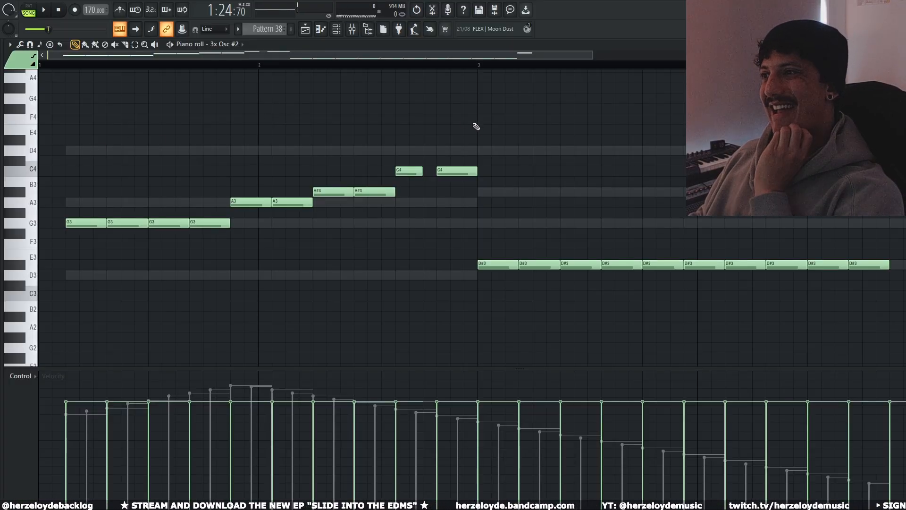
# Step: Highlight the ascending A3, A#3 and C4 notes of the 3x Osc #2 part and clear the selection
pyautogui.moveTo(225, 213); pyautogui.dragTo(491, 165)
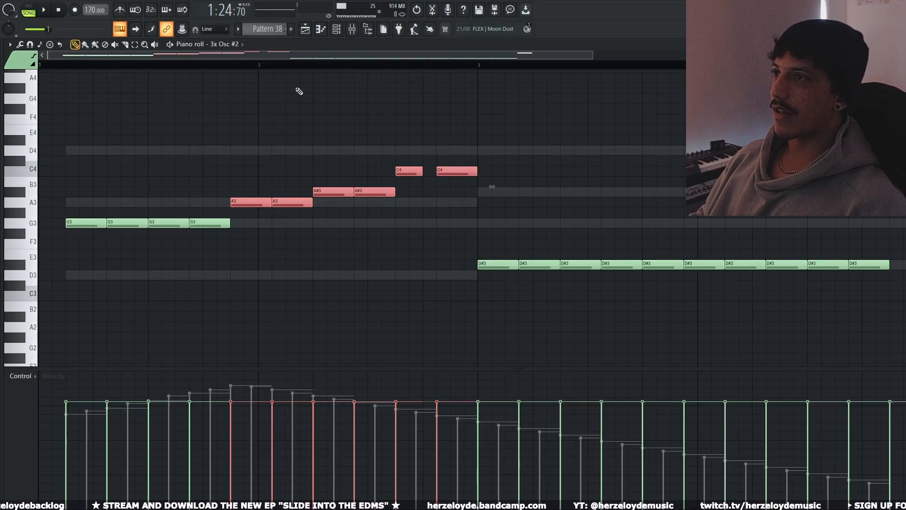
pyautogui.click(304, 108)
pyautogui.rightClick(308, 110)
# Step: Compare Pattern 38's parts in the channel rack, return to the playlist, and audition the song from bar 65
pyautogui.click(337, 29)
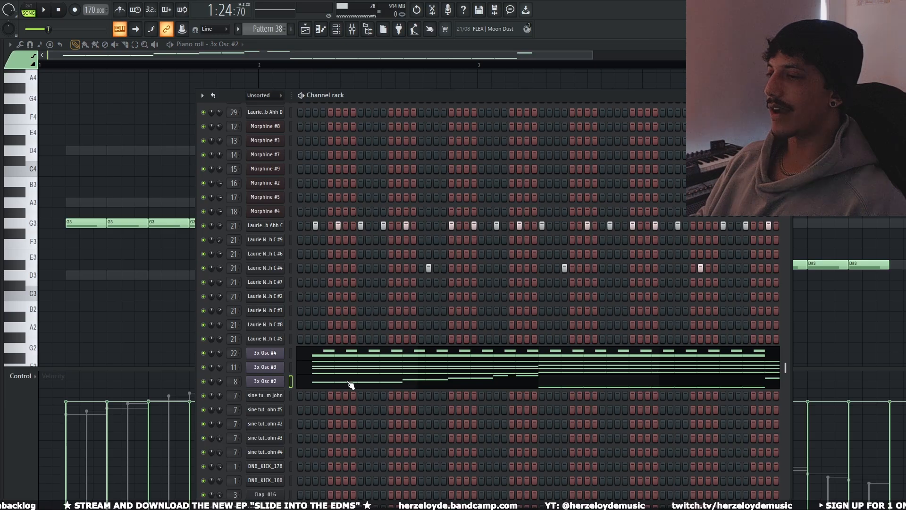
pyautogui.click(305, 29)
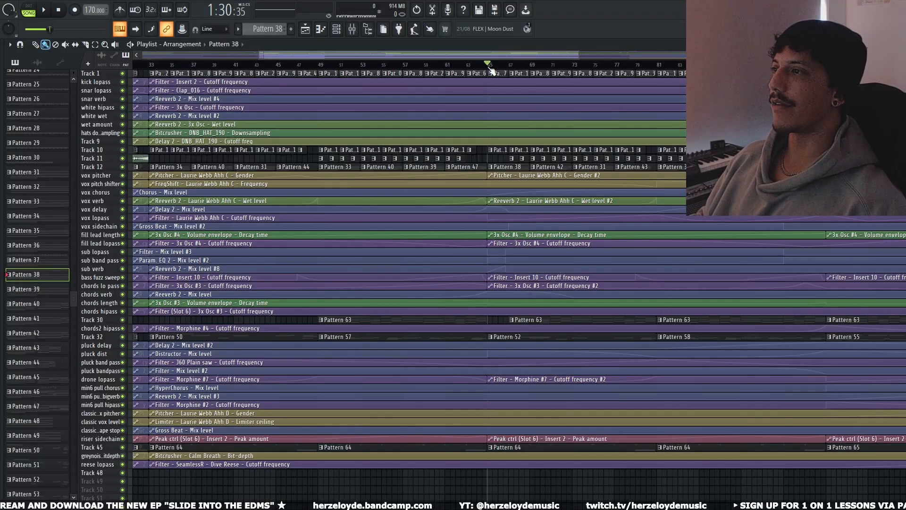
pyautogui.press('space')
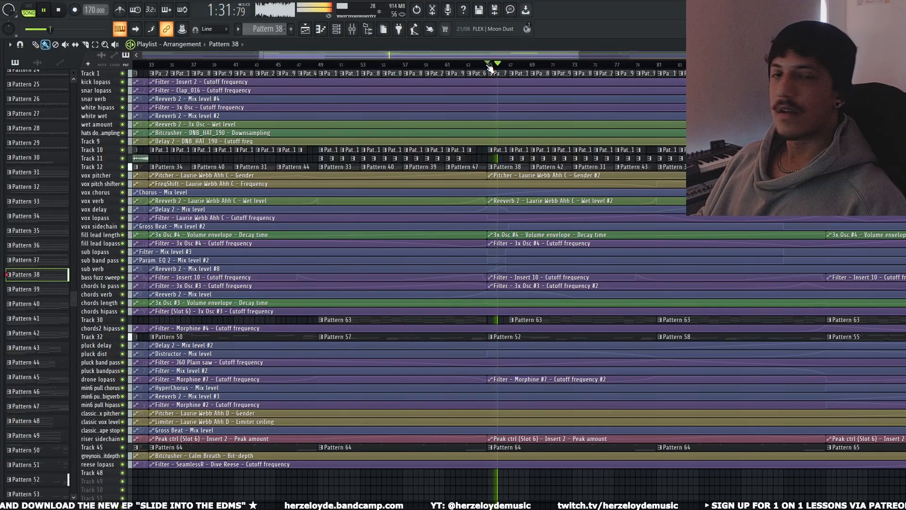
pyautogui.press('space')
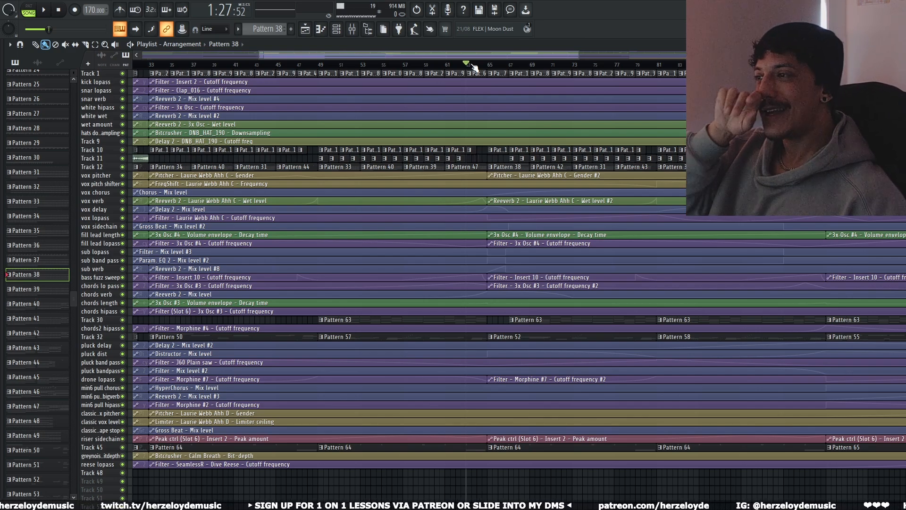
# Step: Set the playback position back to bar 65 in the arrangement and restart the song
pyautogui.scroll(-3, 474, 68)
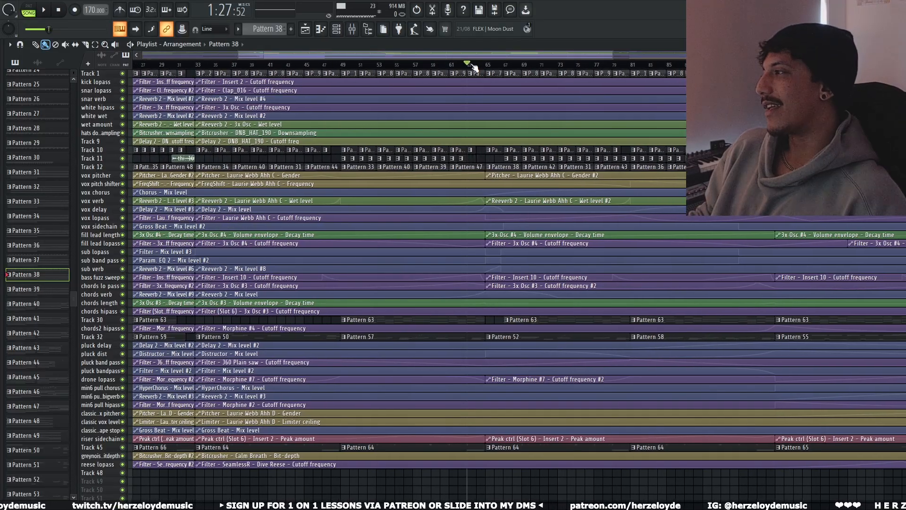
pyautogui.scroll(-2, 473, 67)
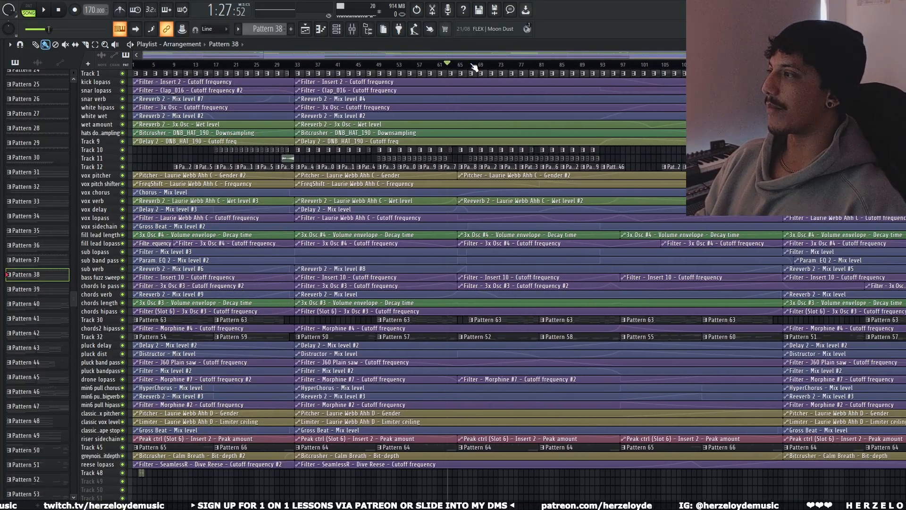
pyautogui.scroll(-1, 473, 67)
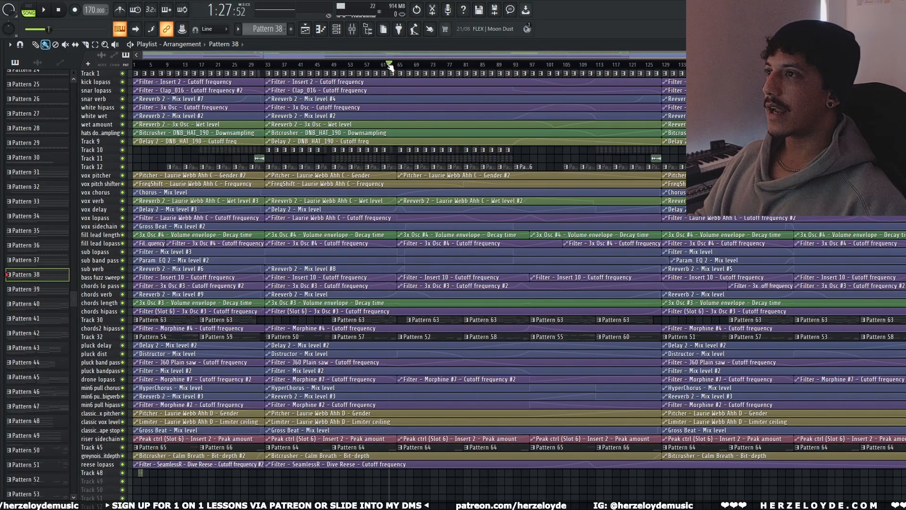
pyautogui.moveTo(405, 69); pyautogui.dragTo(431, 68)
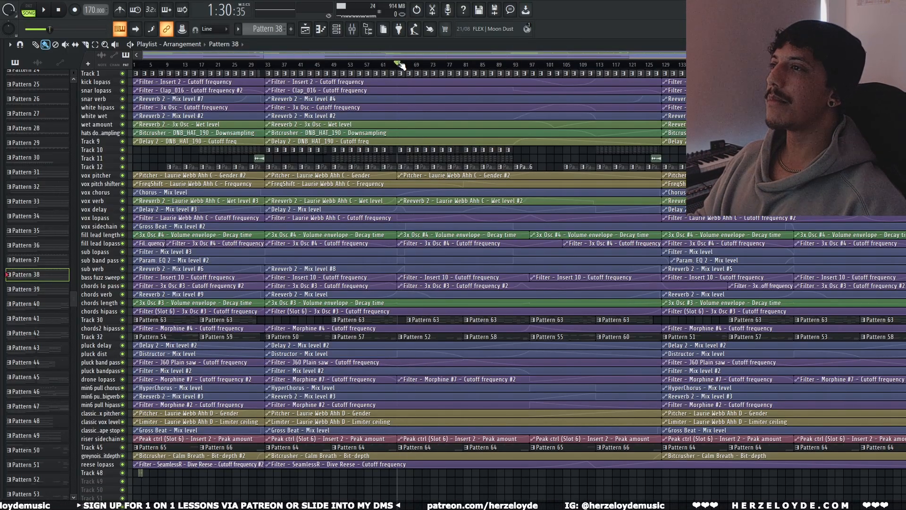
pyautogui.press('space')
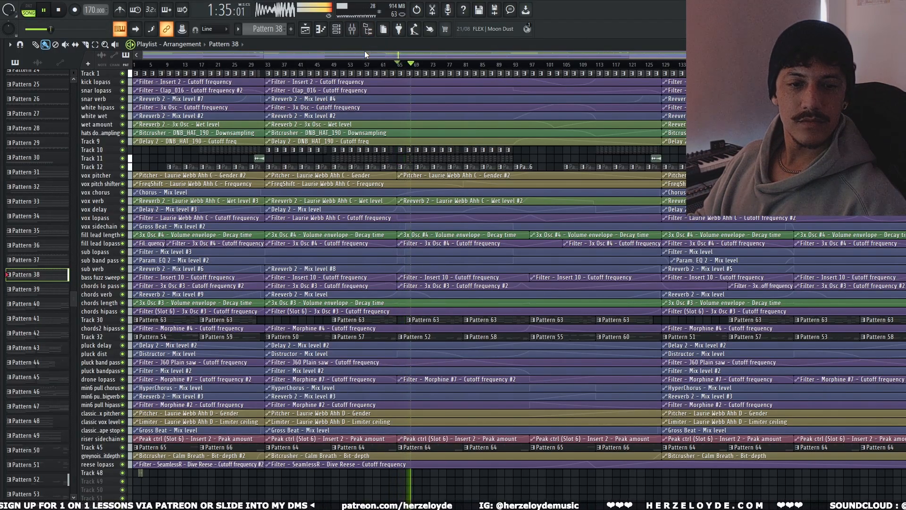
# Step: Examine the Gross Beat volume curve on the vocal insert 21 during playback, and close the plugin and mixer windows
pyautogui.click(352, 29)
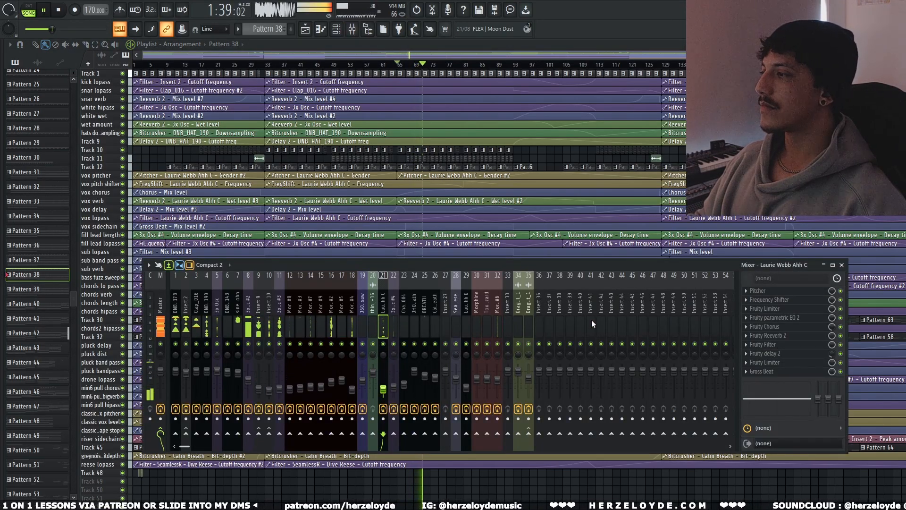
pyautogui.click(788, 372)
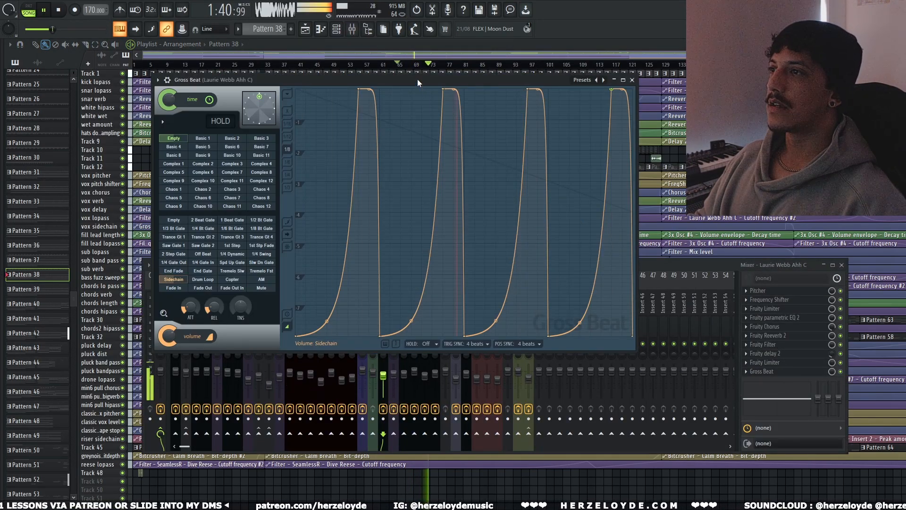
pyautogui.moveTo(655, 192); pyautogui.dragTo(558, 193)
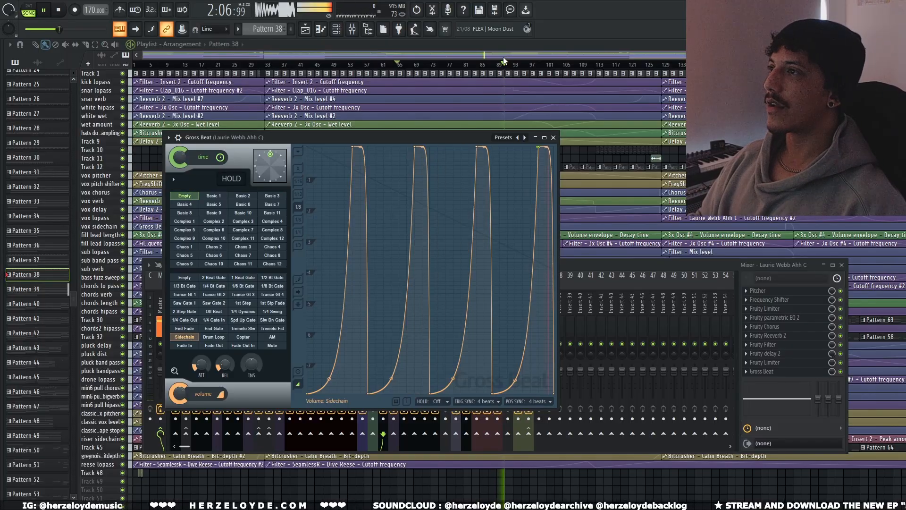
pyautogui.press('F12')
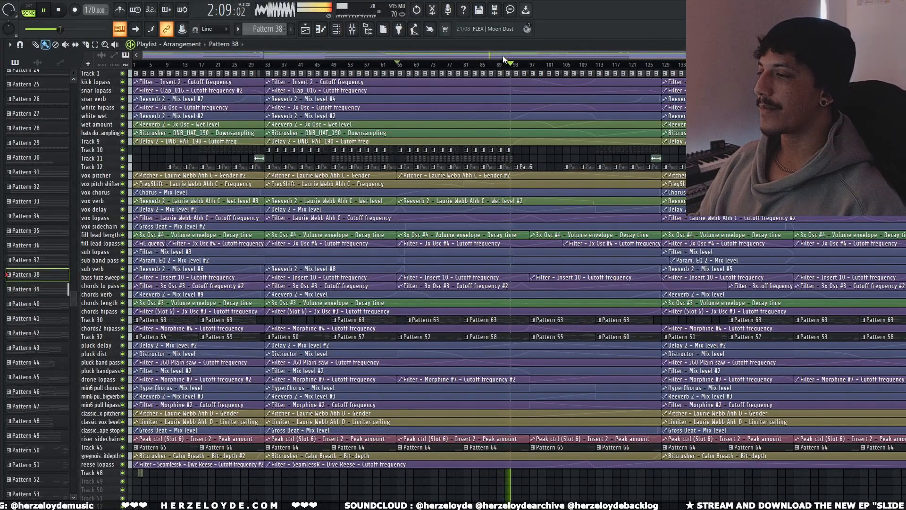
# Step: Reopen the mixer, watch the vocal insert's Fruity Filter cutoff beside the playlist during playback, and stop the song
pyautogui.click(351, 28)
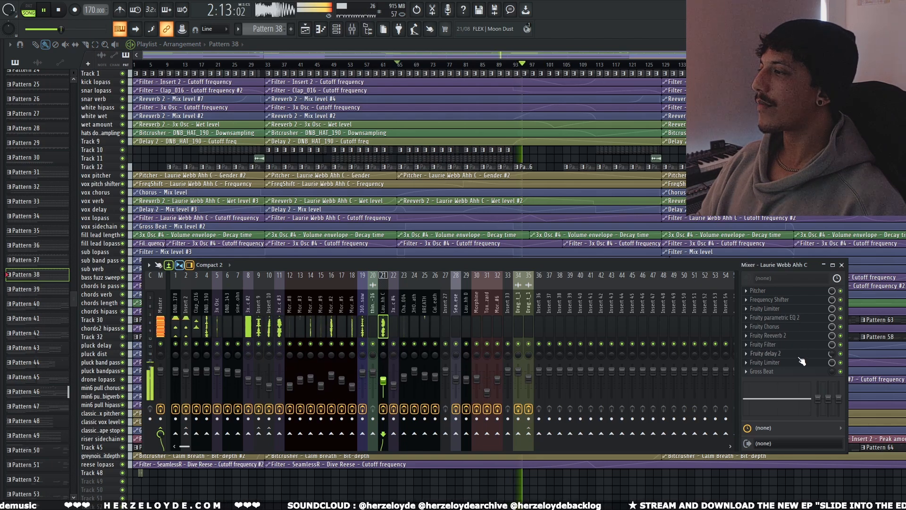
pyautogui.click(765, 344)
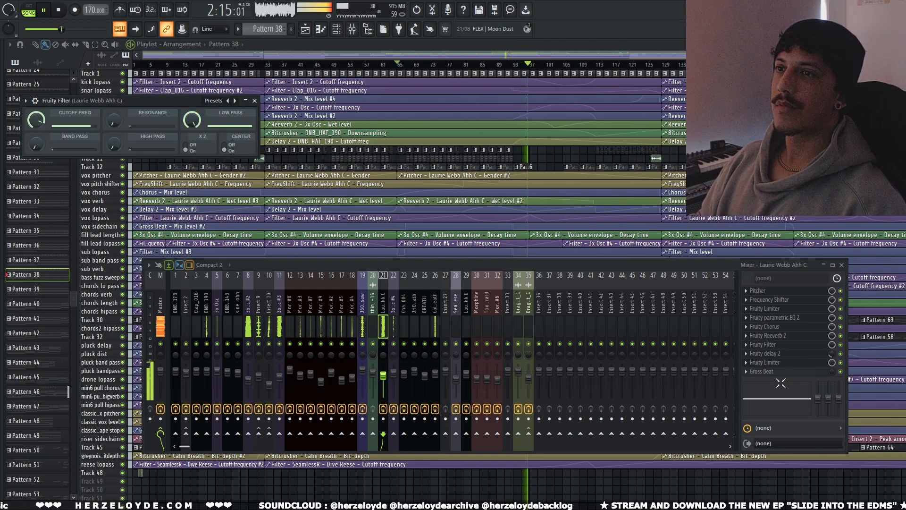
pyautogui.moveTo(476, 266); pyautogui.dragTo(453, 259)
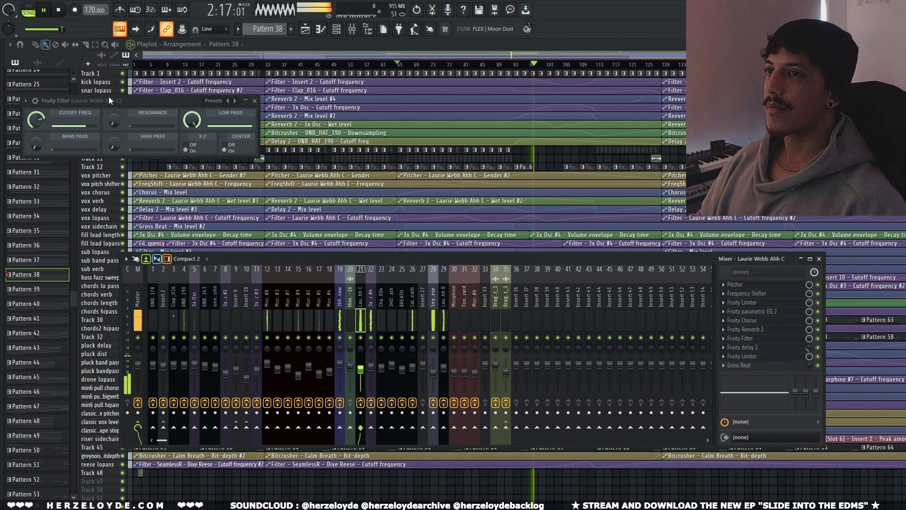
pyautogui.moveTo(109, 99); pyautogui.dragTo(147, 126)
pyautogui.press('space')
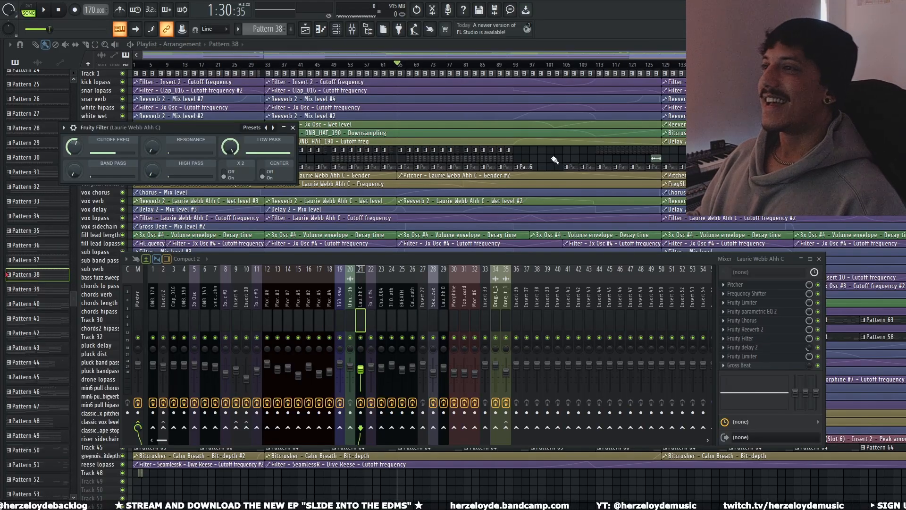
# Step: Close the mixer and filter windows, audition the song from bar 91, and set the playback position to bar 97
pyautogui.press('F12')
pyautogui.click(501, 64)
pyautogui.press('space')
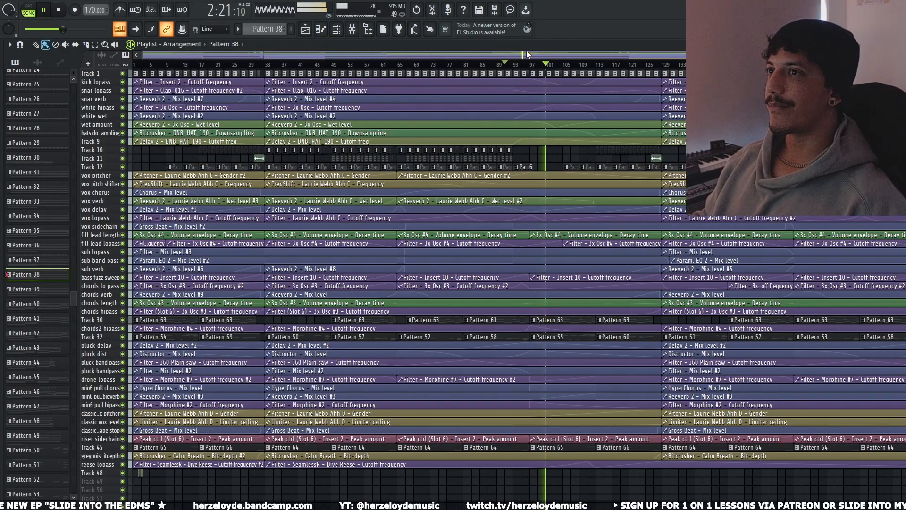
pyautogui.press('space')
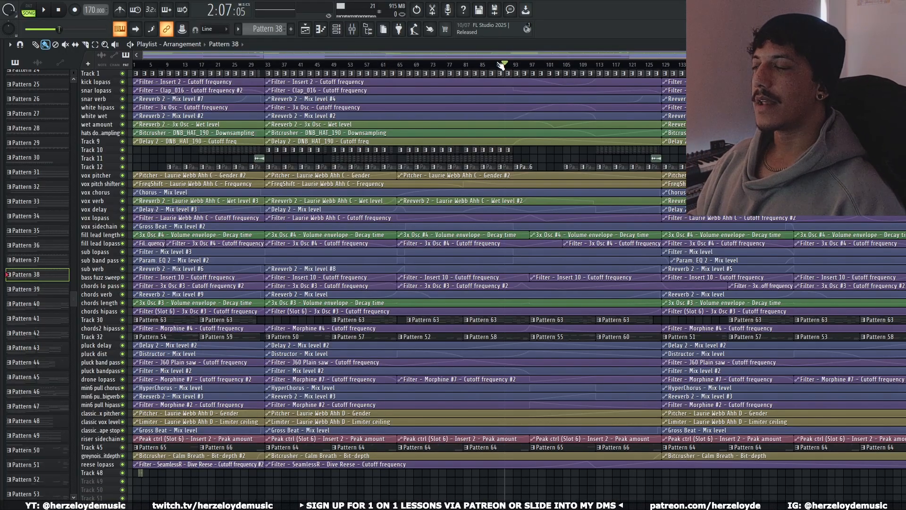
pyautogui.moveTo(501, 64); pyautogui.dragTo(532, 70)
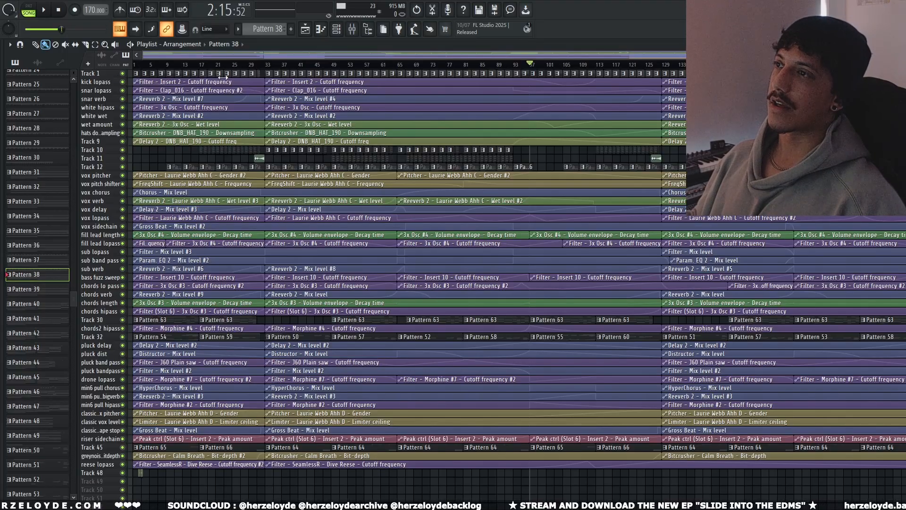
# Step: Check the mixer briefly and look through the channels of Pattern 38 in the channel rack
pyautogui.click(351, 30)
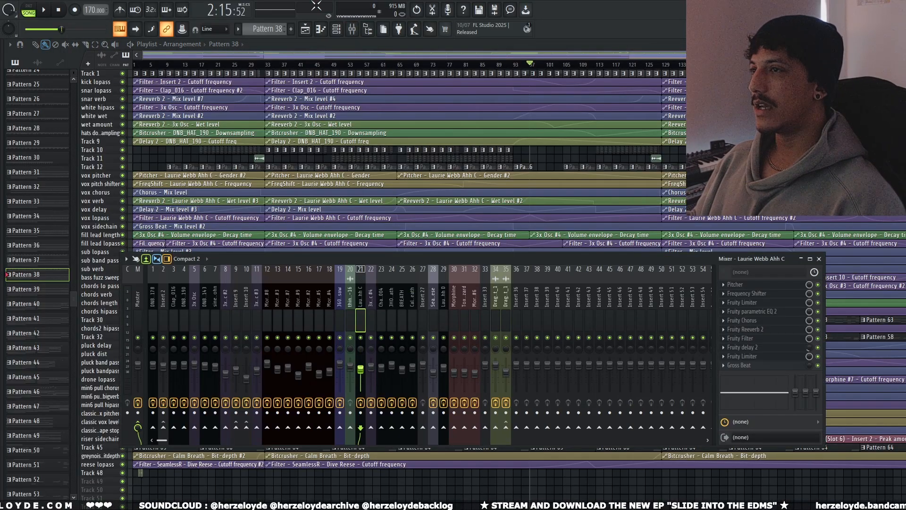
pyautogui.click(355, 56)
pyautogui.click(337, 29)
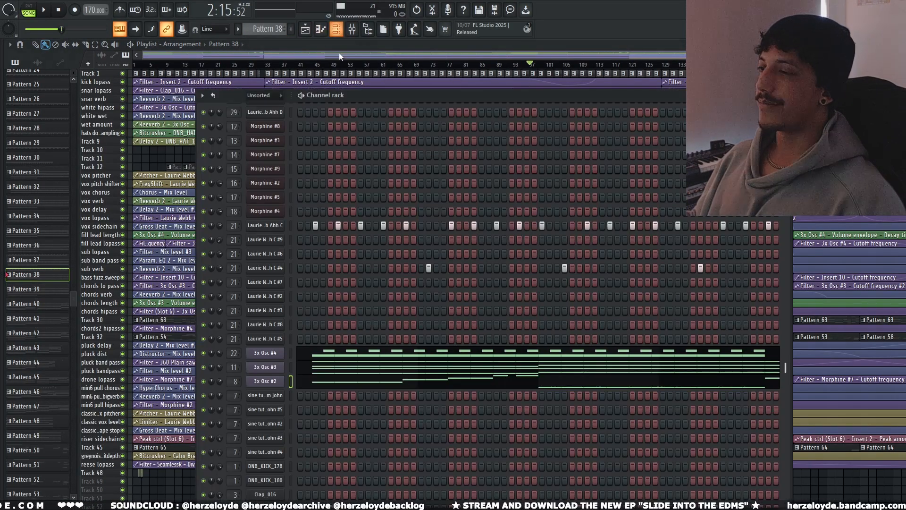
pyautogui.moveTo(446, 103); pyautogui.dragTo(464, 90)
pyautogui.scroll(-5, 505, 320)
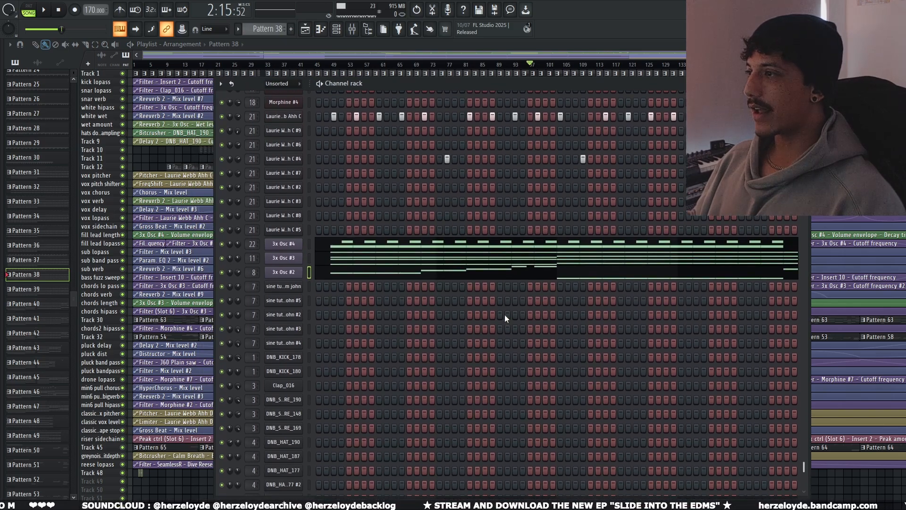
pyautogui.scroll(12, 503, 322)
pyautogui.scroll(-7, 494, 329)
pyautogui.scroll(-6, 494, 329)
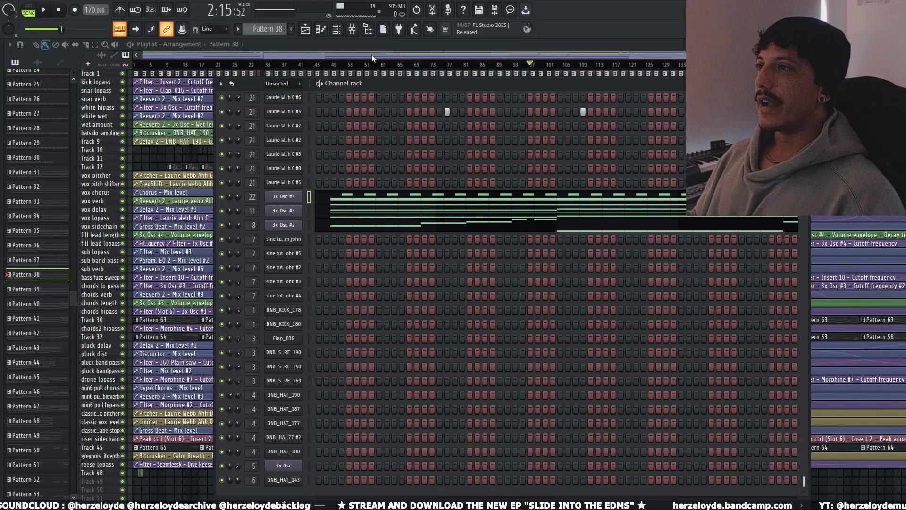
# Step: Select the 3x Osc #2 channel in the channel rack and open its oscillator settings over the step grid
pyautogui.press('F6')
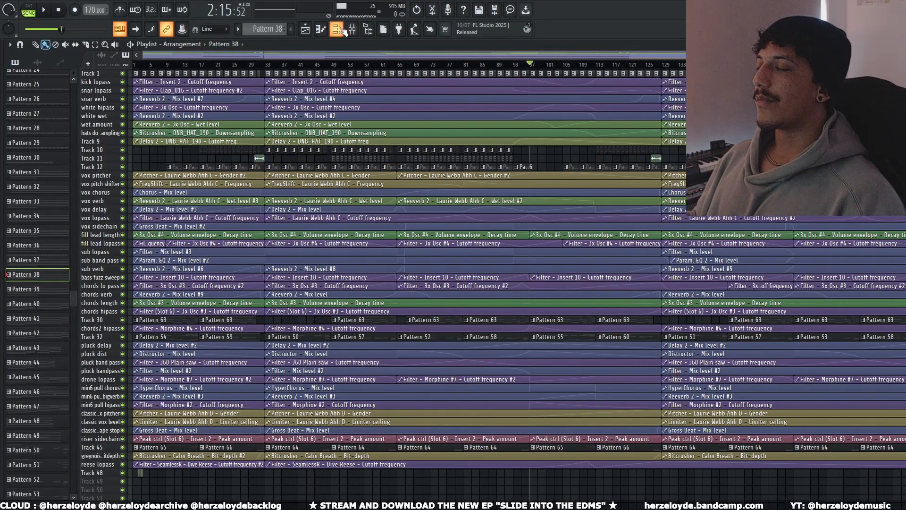
pyautogui.press('F6')
pyautogui.click(308, 225)
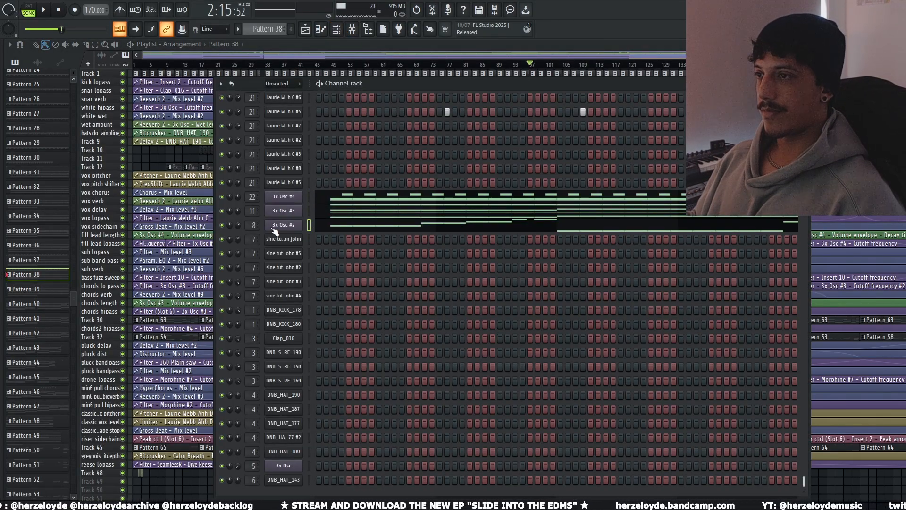
pyautogui.click(282, 225)
pyautogui.moveTo(520, 194); pyautogui.dragTo(400, 233)
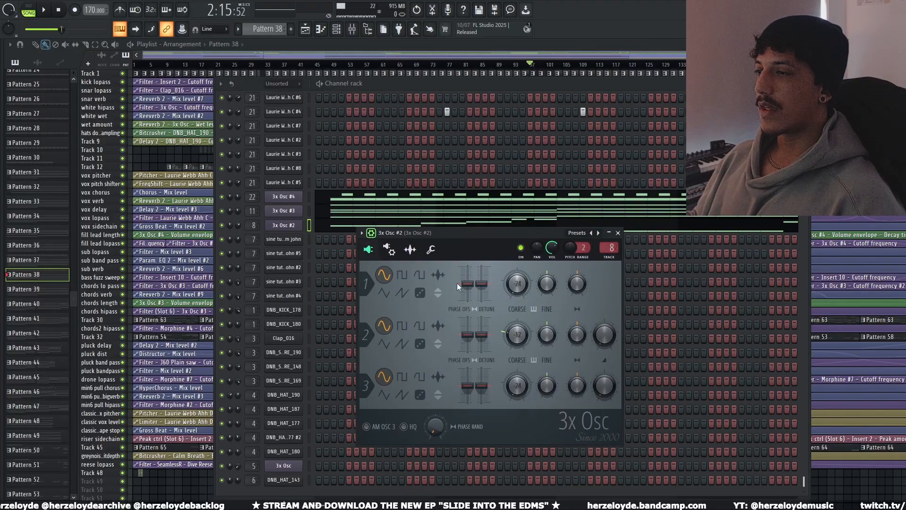
# Step: Close the 3x Osc #2 settings and view the oscillator settings of 3x Osc #3 and 3x Osc #4
pyautogui.click(309, 211)
pyautogui.click(309, 225)
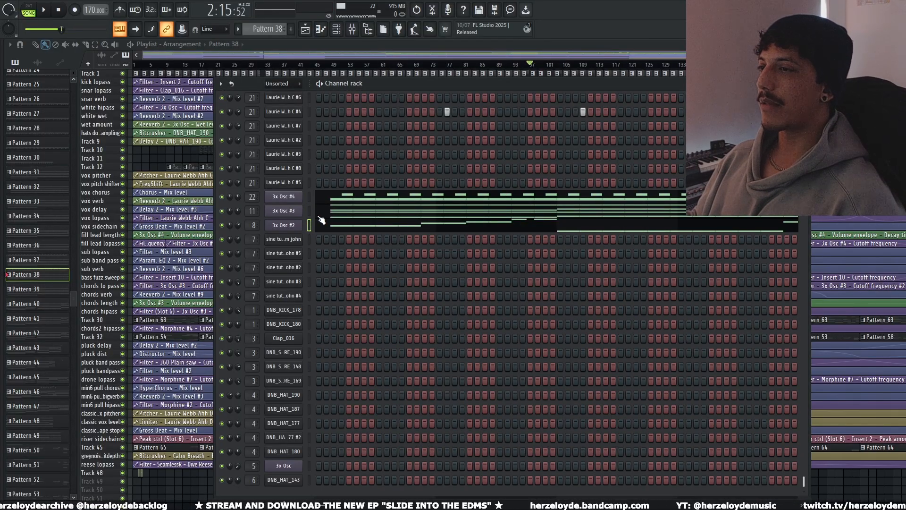
pyautogui.click(283, 225)
pyautogui.click(309, 211)
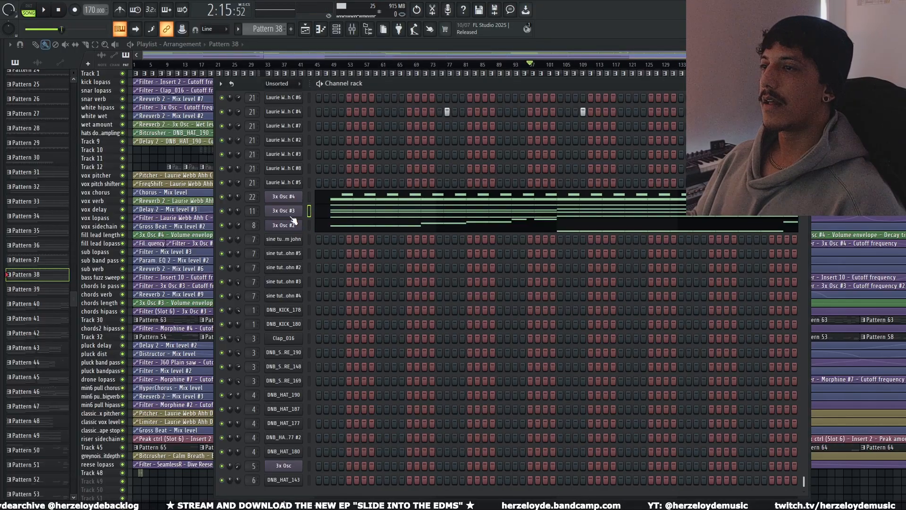
pyautogui.click(284, 211)
pyautogui.click(310, 197)
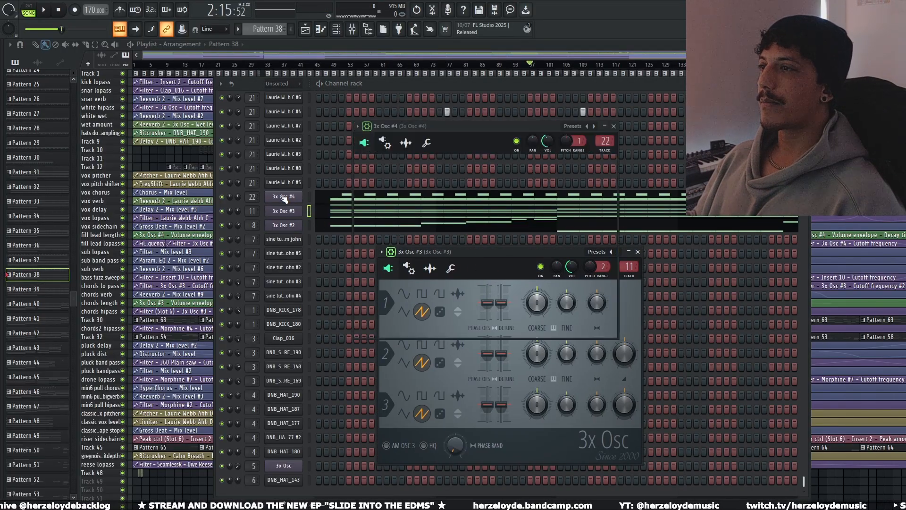
pyautogui.click(284, 197)
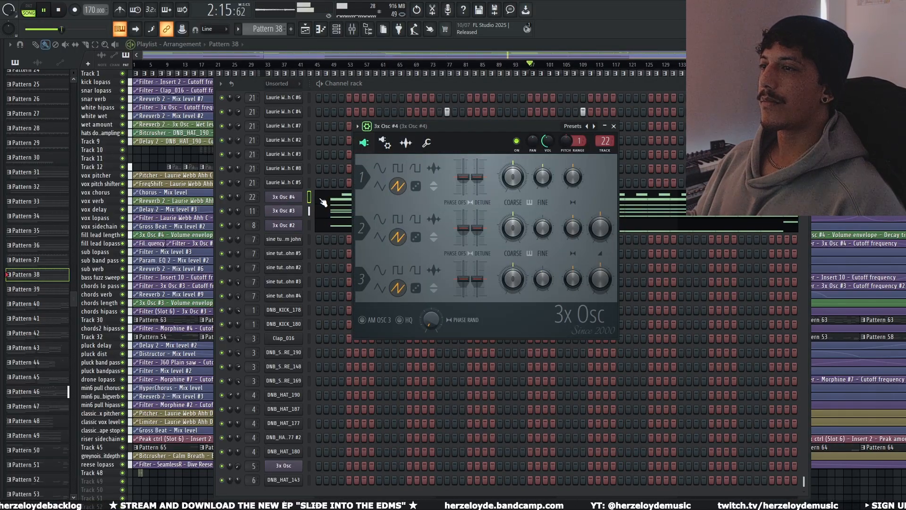
# Step: Open 3x Osc #4's notes in the piano roll, audition the song, and watch the Fruity Limiter on its mixer insert
pyautogui.click(327, 197)
pyautogui.press('space')
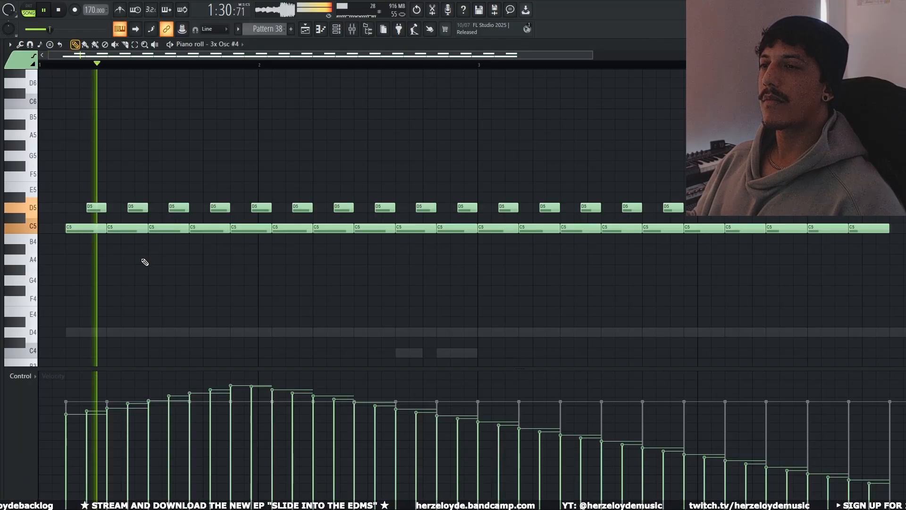
pyautogui.click(352, 30)
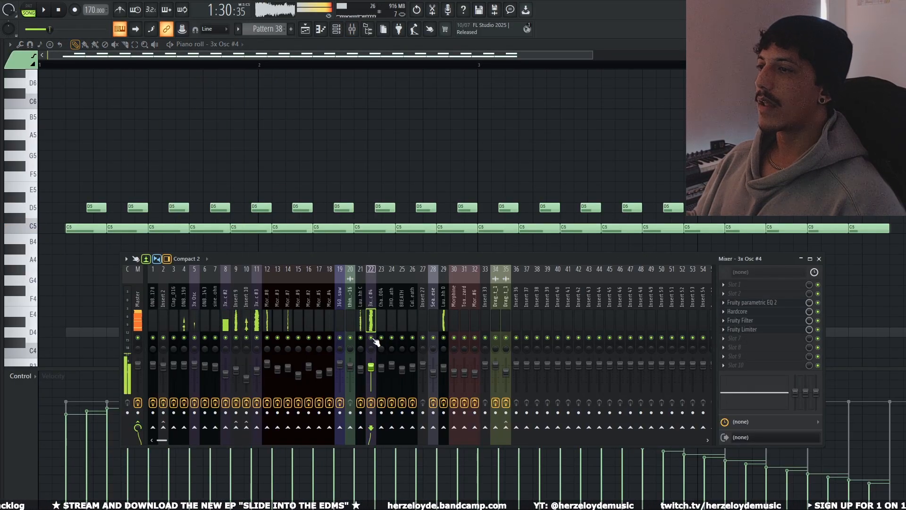
pyautogui.press('space')
pyautogui.press('space')
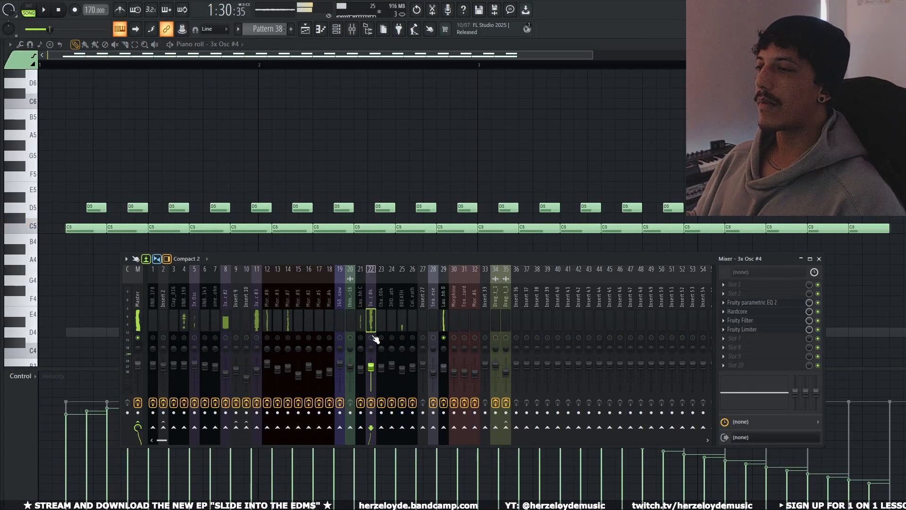
pyautogui.click(774, 330)
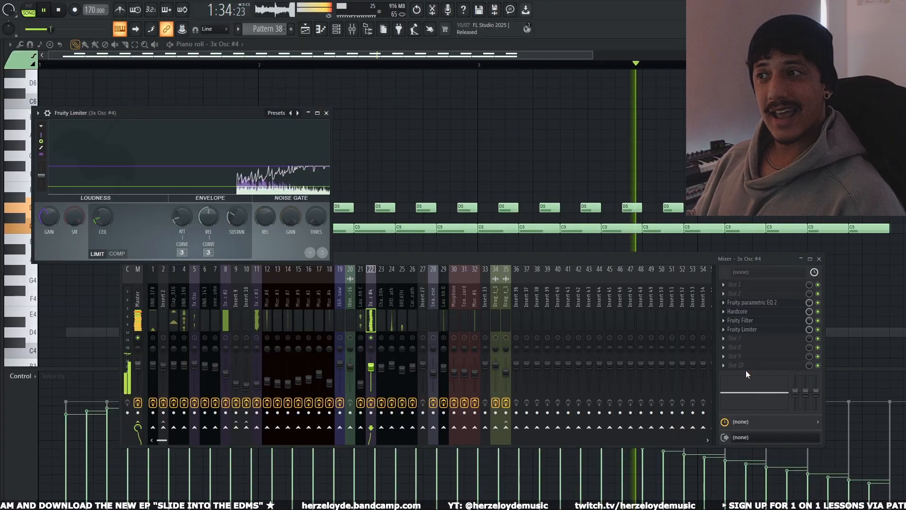
pyautogui.press('space')
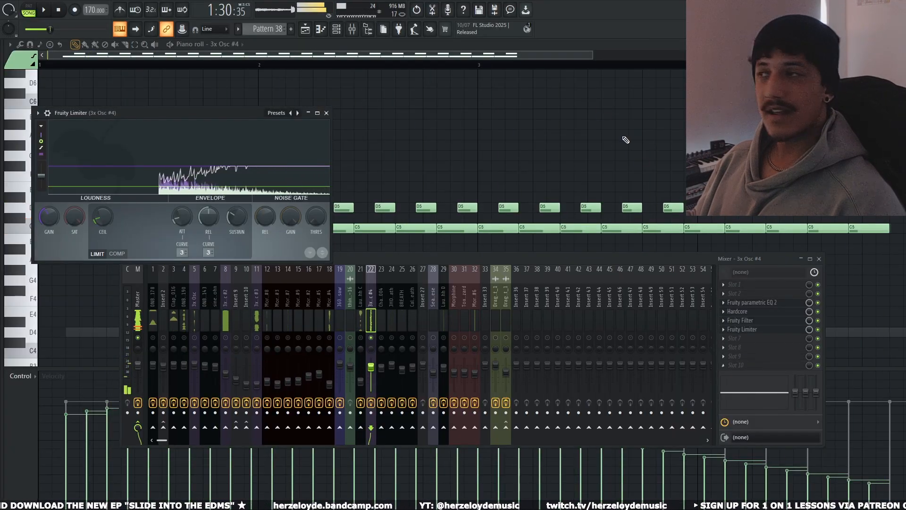
# Step: Return to the playlist, look through Pattern 38's channels in the channel rack, and close the rack
pyautogui.click(305, 29)
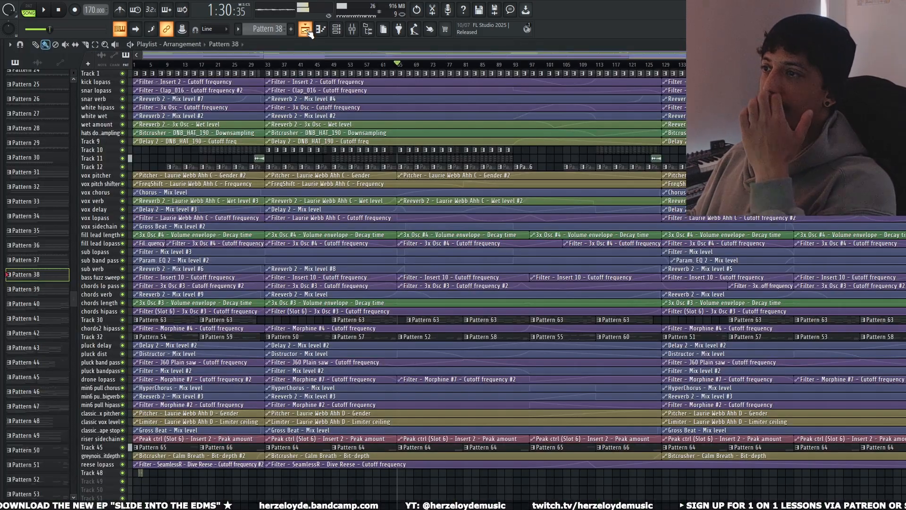
pyautogui.click(337, 28)
pyautogui.scroll(4, 357, 325)
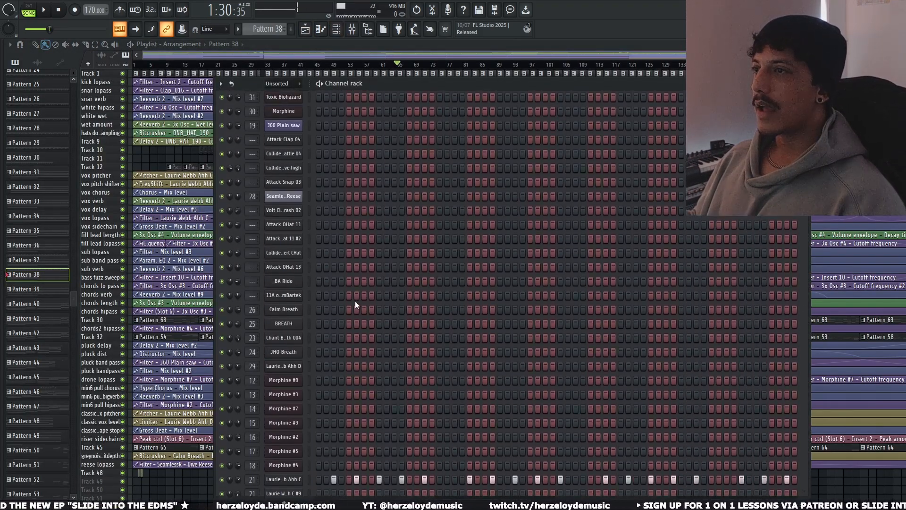
pyautogui.scroll(-5, 337, 373)
pyautogui.scroll(-3, 336, 375)
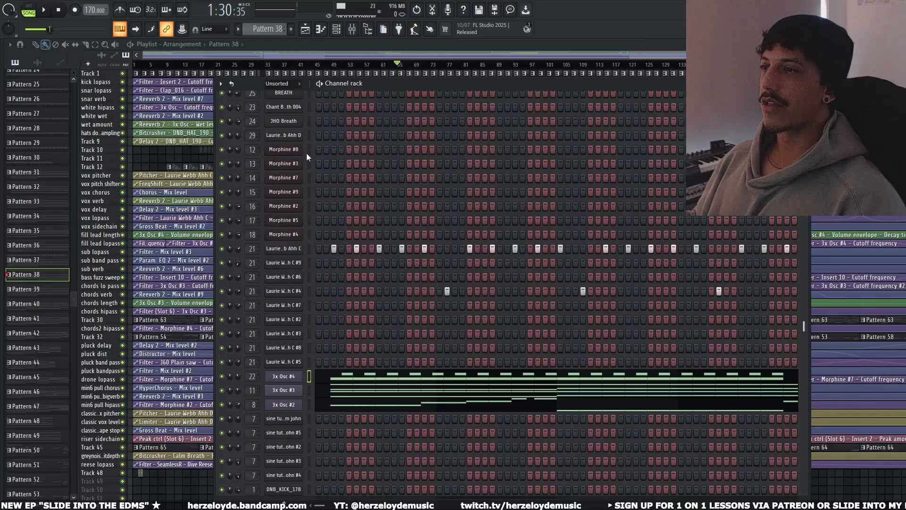
pyautogui.click(407, 53)
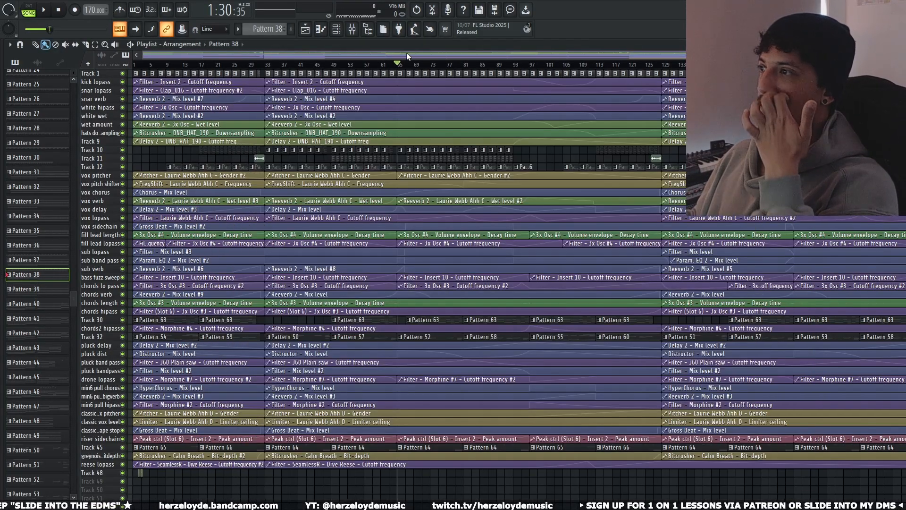
# Step: Set the playback position to bar 93 in the playlist and check the mixer briefly
pyautogui.click(514, 64)
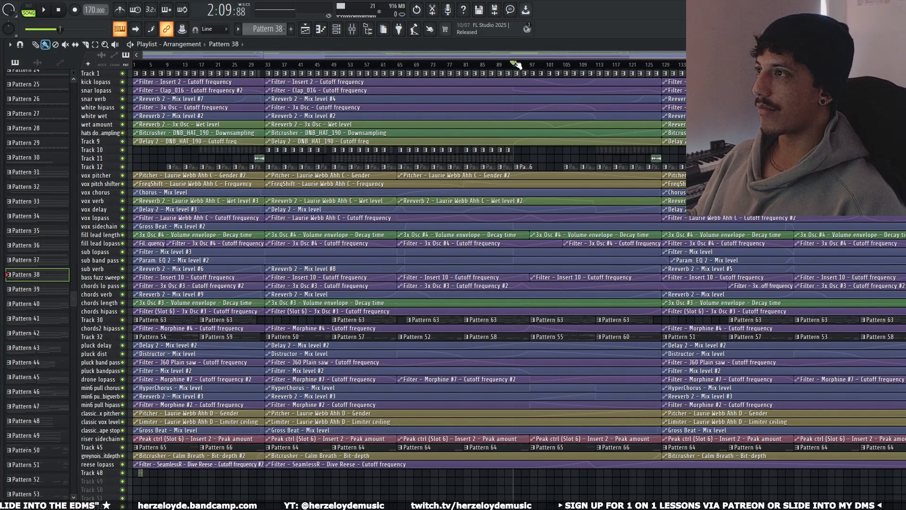
pyautogui.click(349, 29)
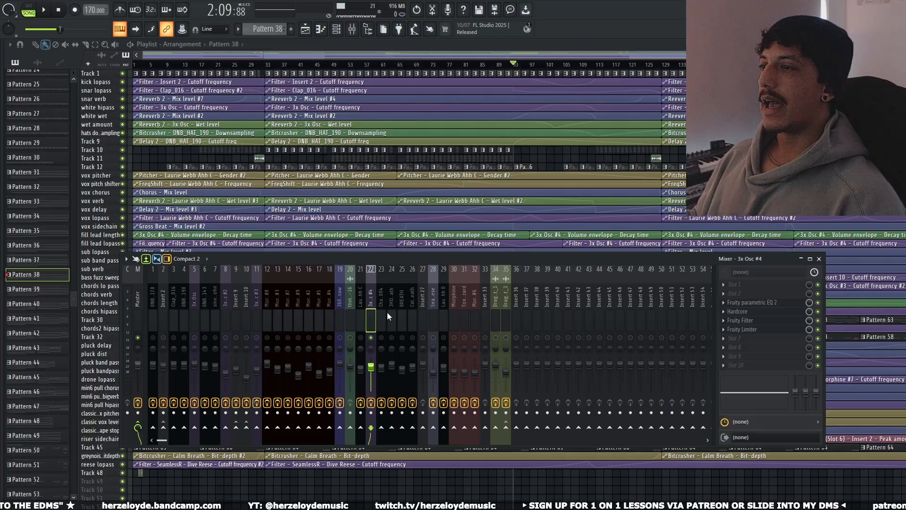
pyautogui.click(373, 46)
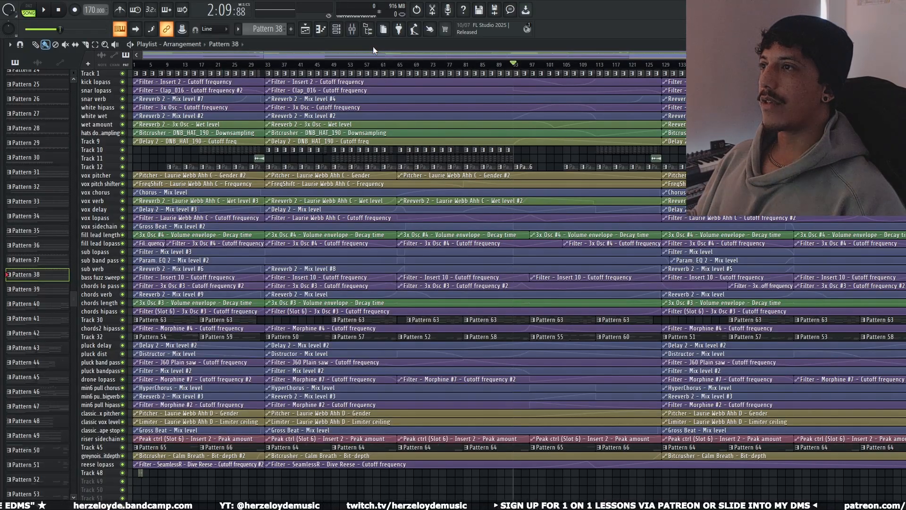
# Step: Reopen the channel rack, review the breath, Morphine and vocal channels, and close it again
pyautogui.click(336, 28)
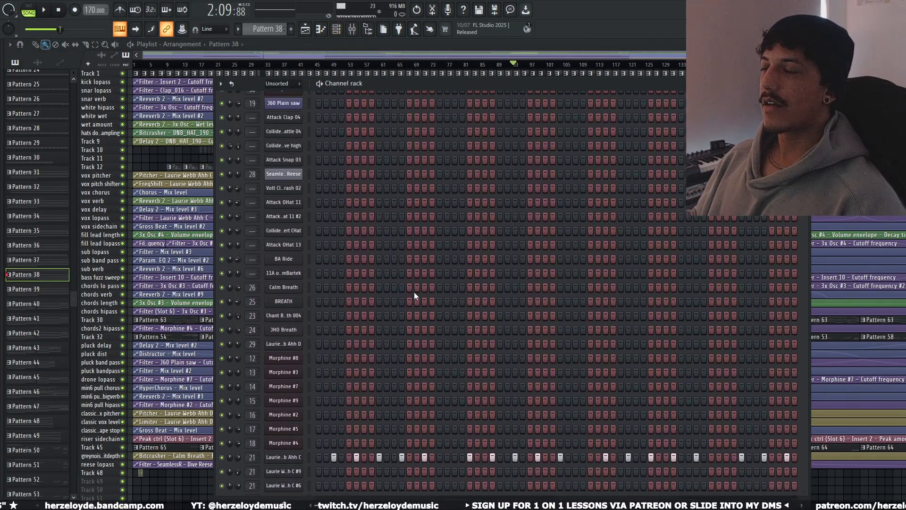
pyautogui.scroll(3, 418, 288)
pyautogui.scroll(-2, 423, 283)
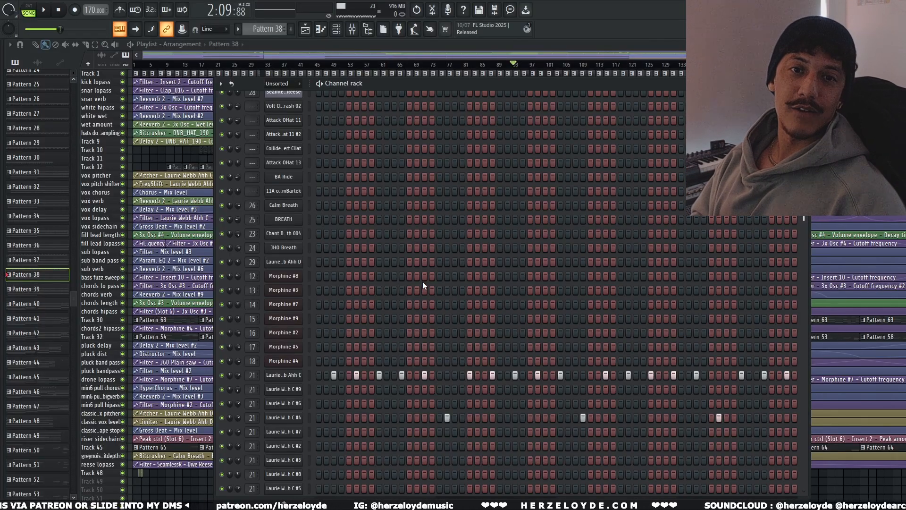
pyautogui.click(471, 54)
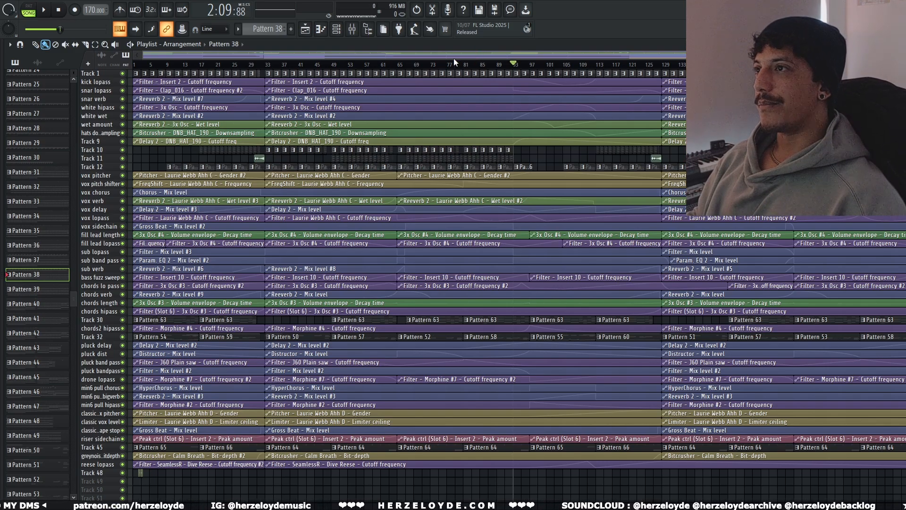
# Step: Open the mixer, move its window lower over the playlist, and select the Master track to show its effect chain
pyautogui.click(352, 29)
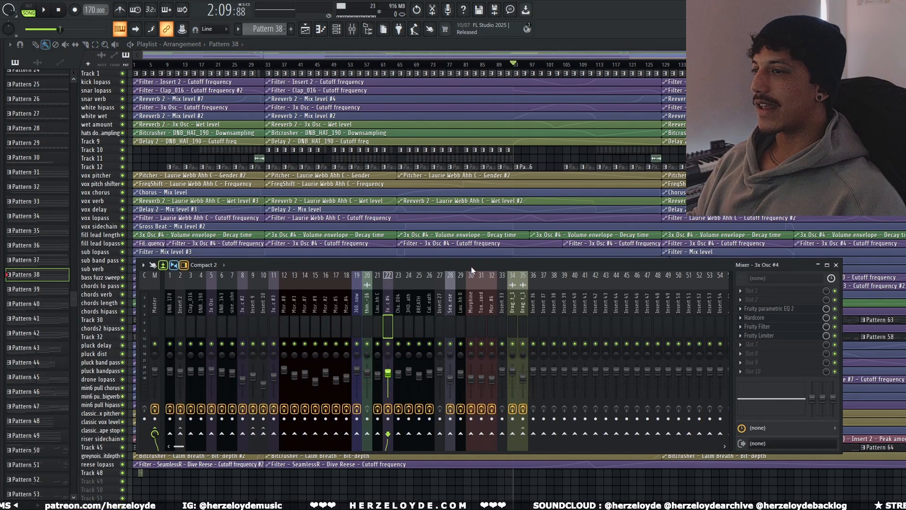
pyautogui.moveTo(474, 271); pyautogui.dragTo(515, 286)
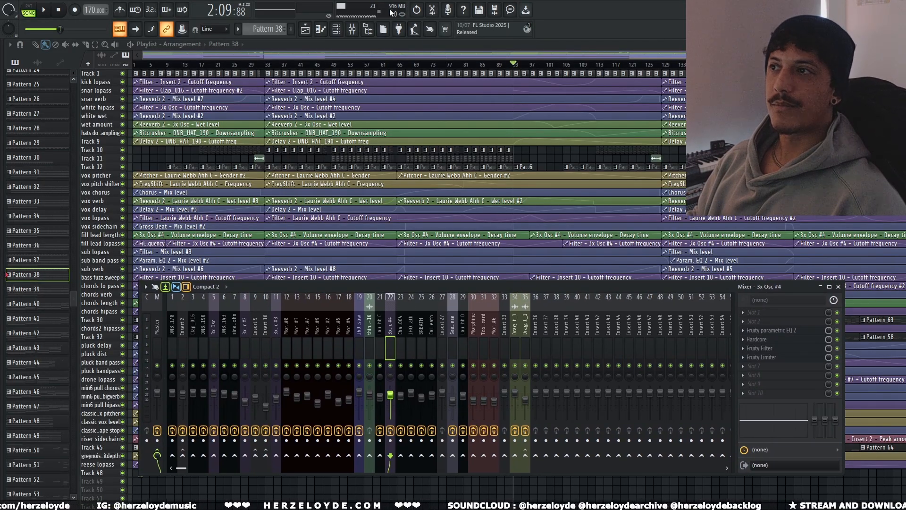
pyautogui.moveTo(610, 287); pyautogui.dragTo(614, 290)
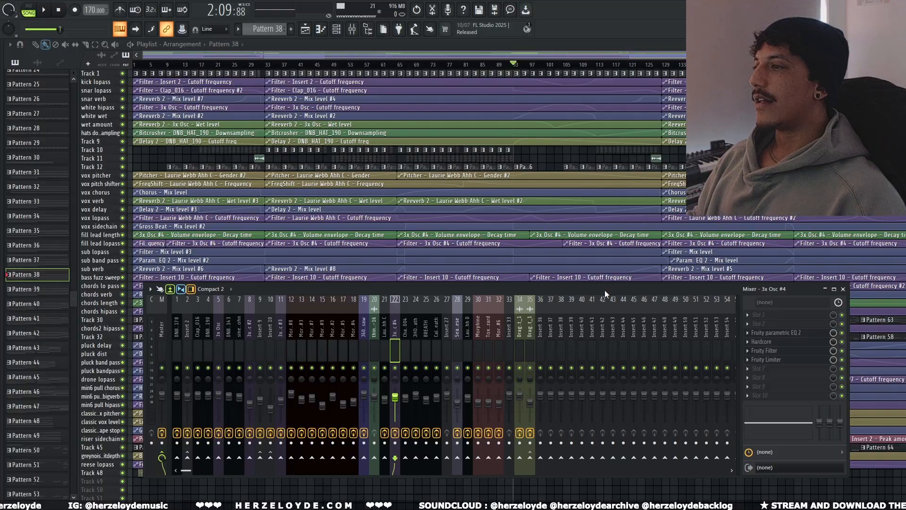
pyautogui.moveTo(333, 288); pyautogui.dragTo(337, 287)
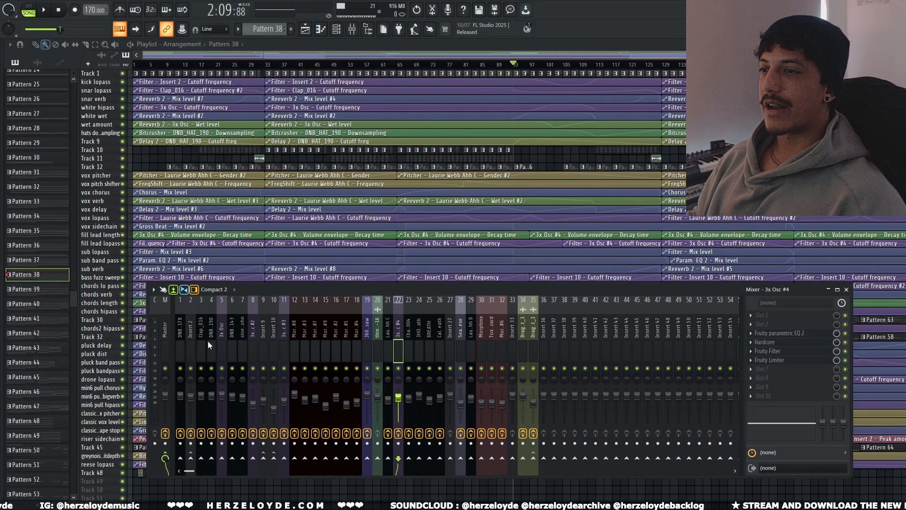
pyautogui.click(165, 334)
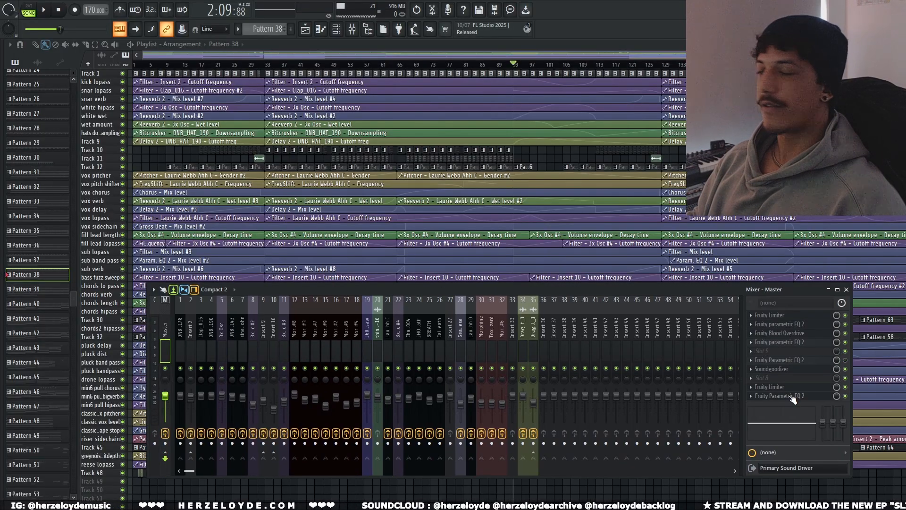